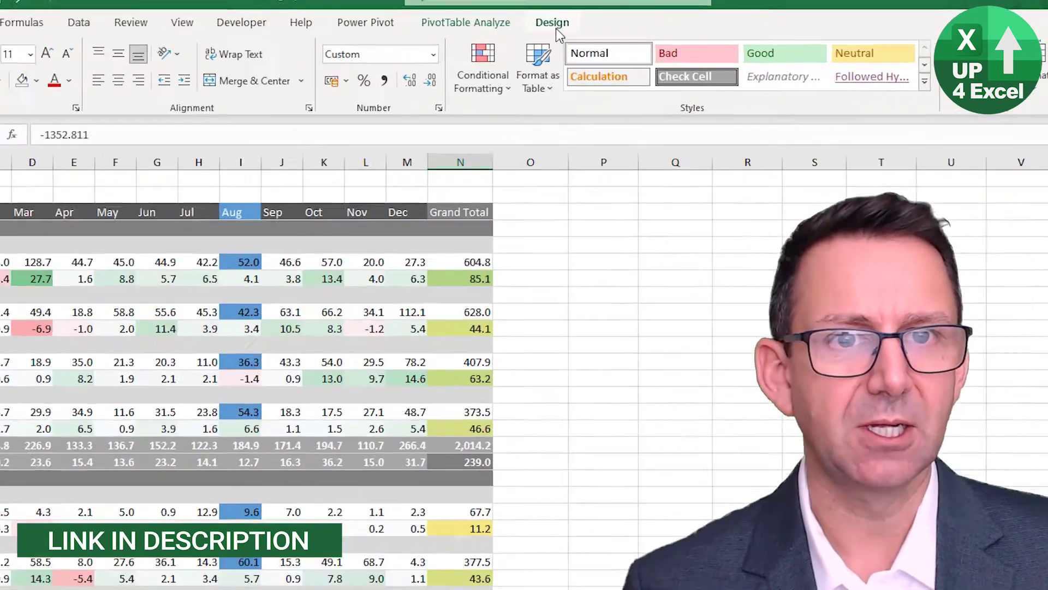
# Bring up the PivotTable Analyze tools for the monthly Sales and Profit pivot table.
pyautogui.click(551, 29)
# Insert a Region slicer and drag it beside the pivot table.
pyautogui.click(492, 29)
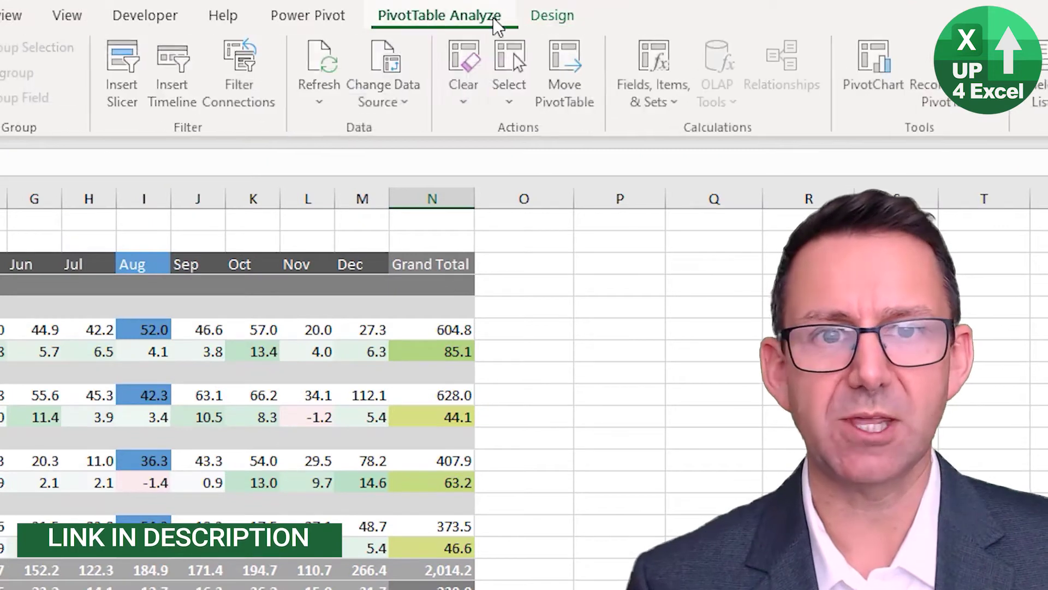
pyautogui.click(130, 101)
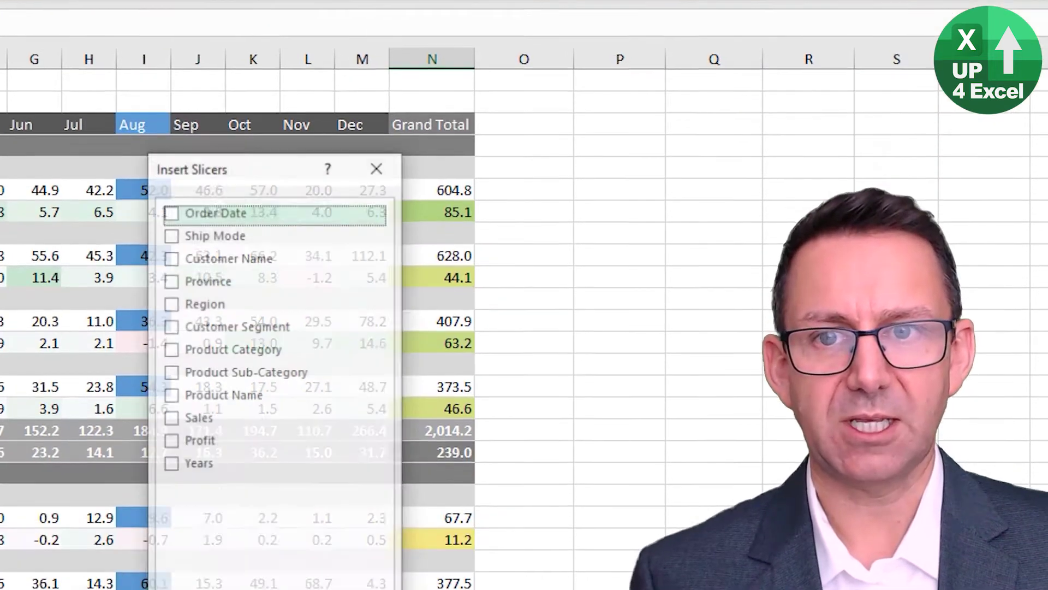
pyautogui.click(173, 210)
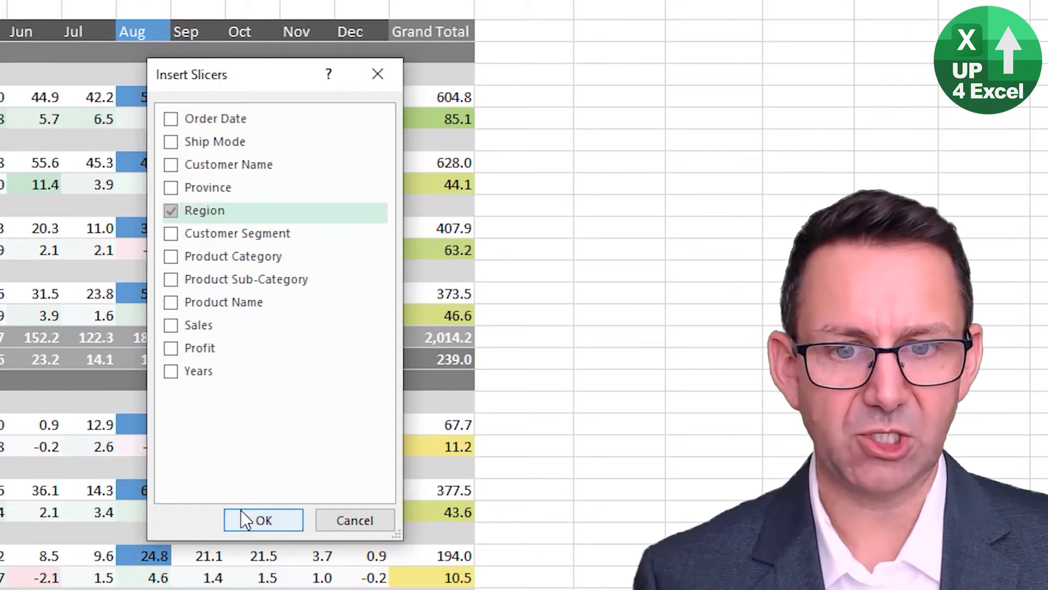
pyautogui.click(243, 518)
pyautogui.moveTo(519, 264); pyautogui.dragTo(16, 49)
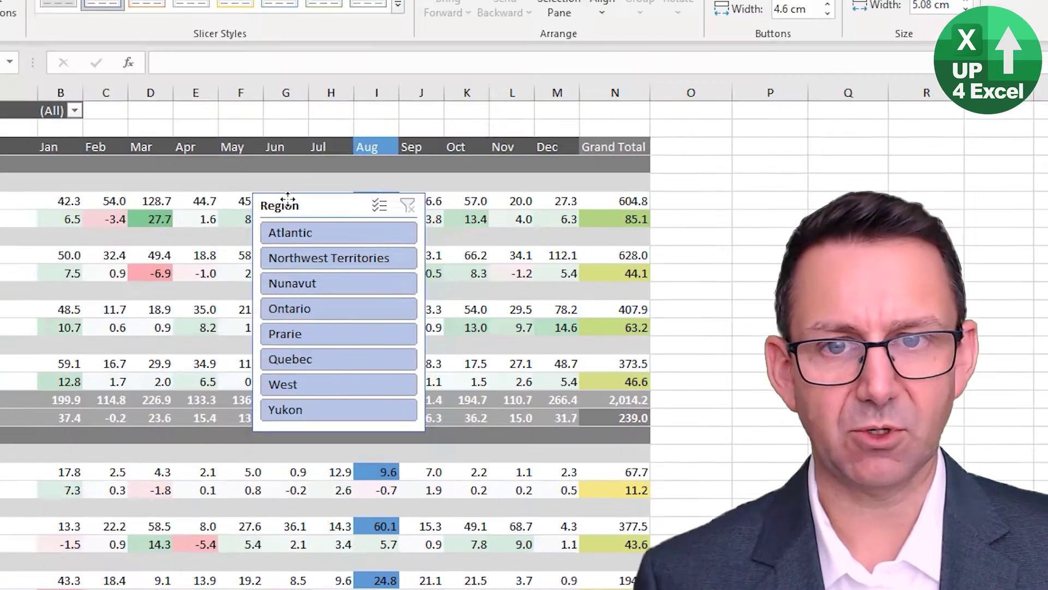
pyautogui.click(357, 181)
pyautogui.moveTo(274, 165); pyautogui.dragTo(272, 236)
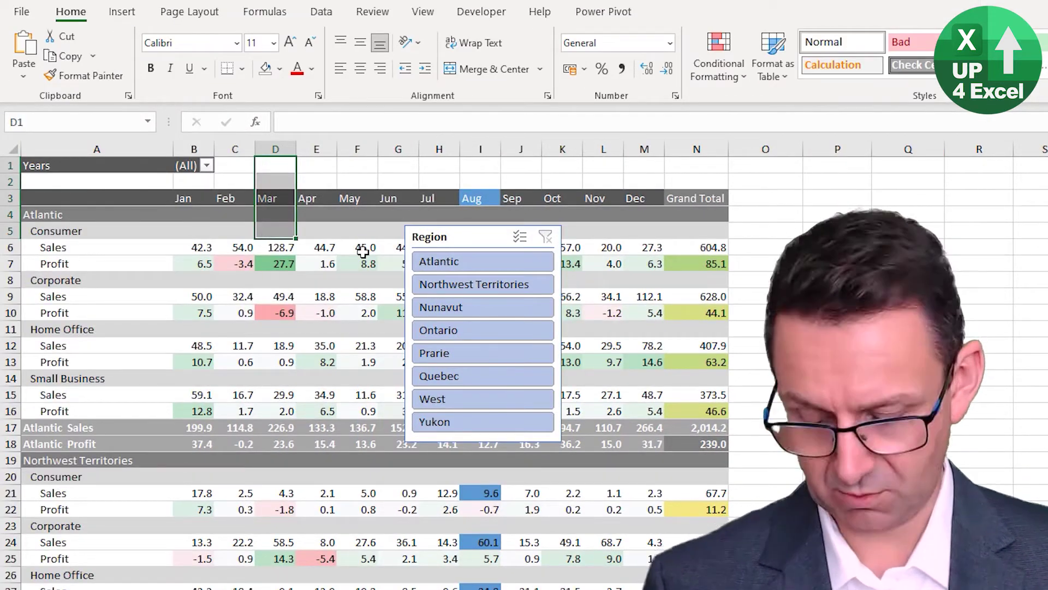
# Insert five blank rows above the pivot and move the Region slicer to cell A1.
pyautogui.hotkey('shift', 'space')
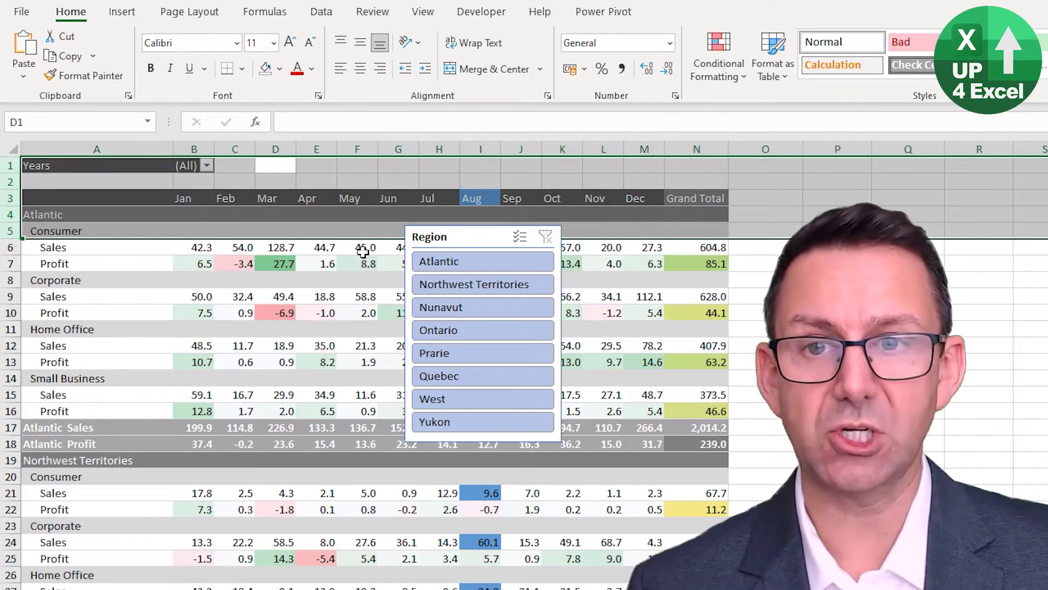
pyautogui.hotkey('ctrl', 'shift', '=')
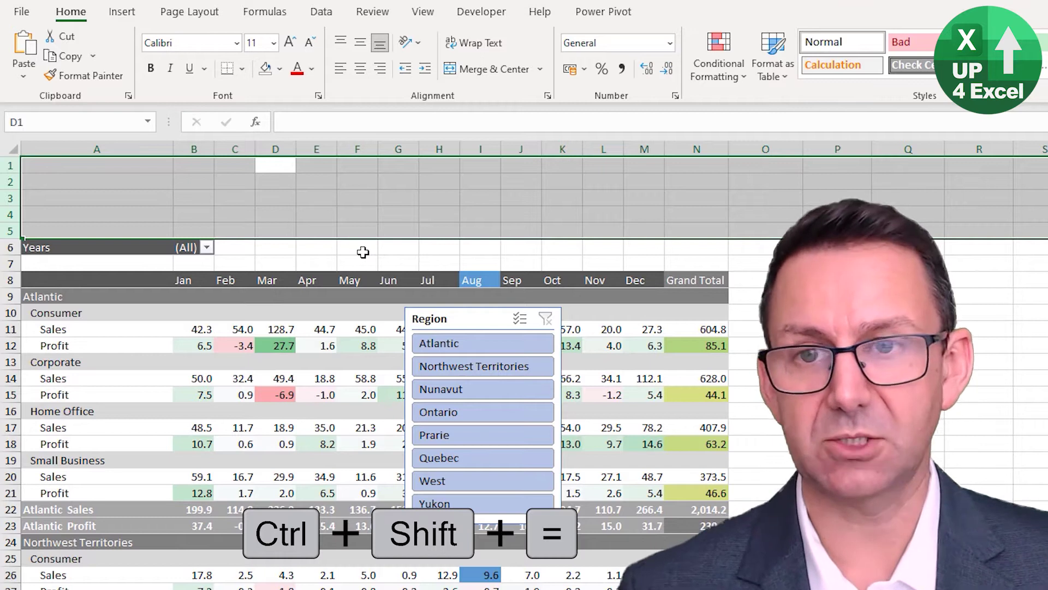
pyautogui.click(474, 318)
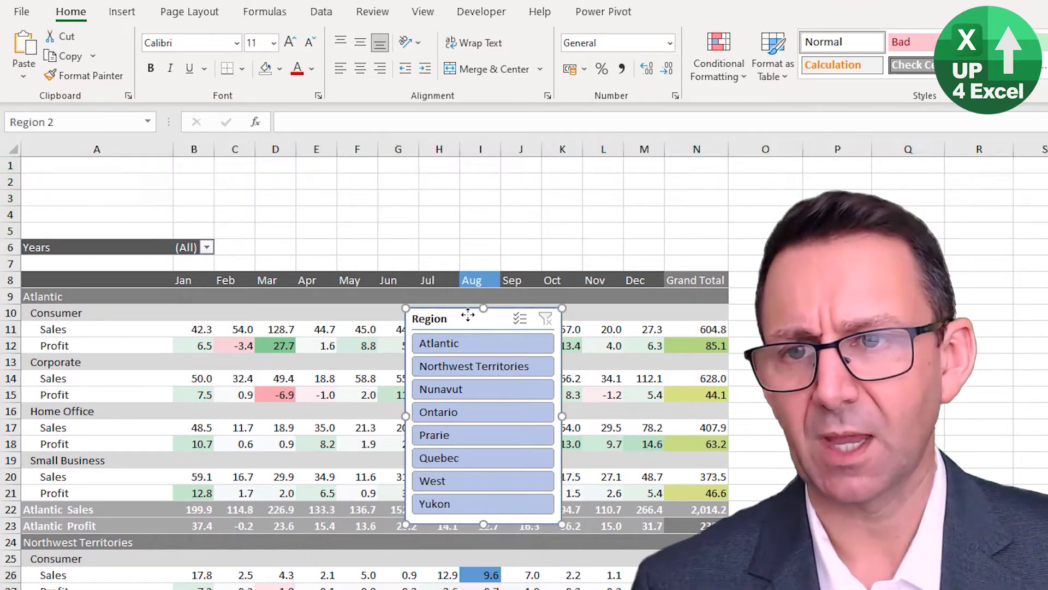
pyautogui.moveTo(474, 318); pyautogui.dragTo(90, 167)
pyautogui.press('alt')
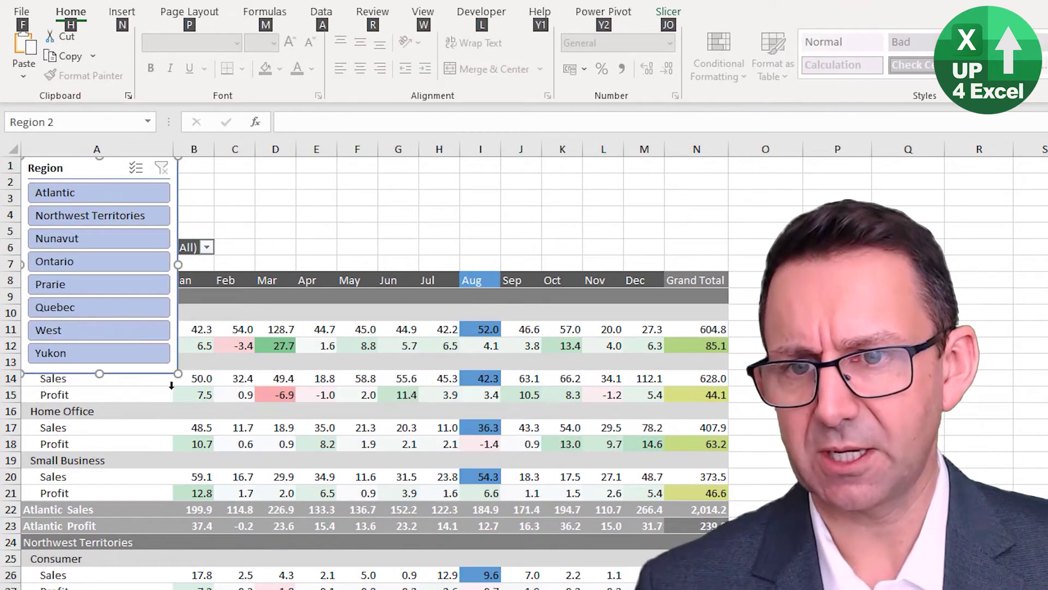
pyautogui.press('alt')
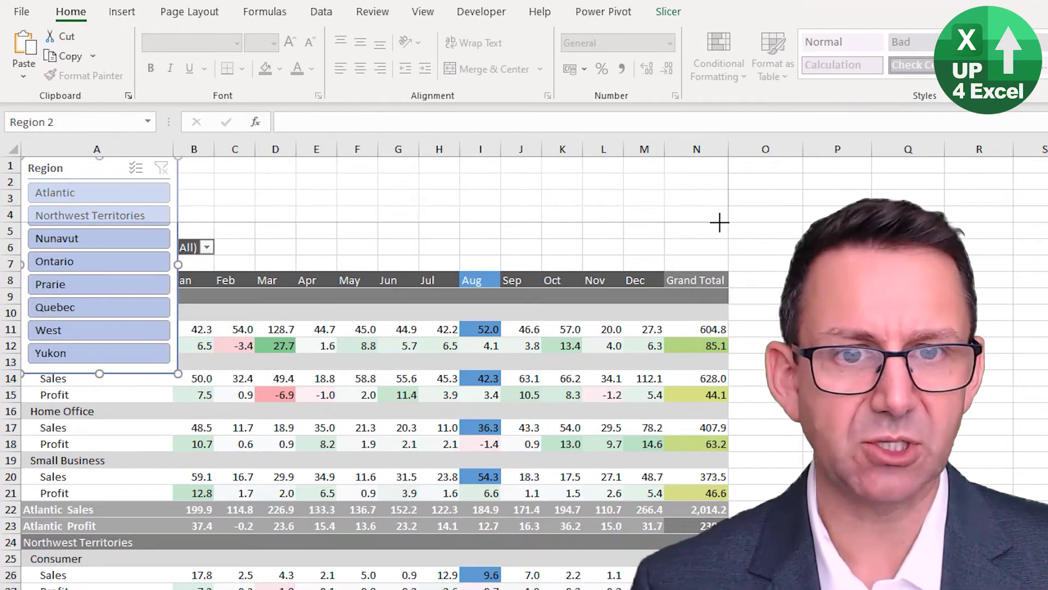
# Stretch the slicer across columns A to N and insert a blank row 6 below it.
pyautogui.moveTo(720, 222); pyautogui.dragTo(720, 222)
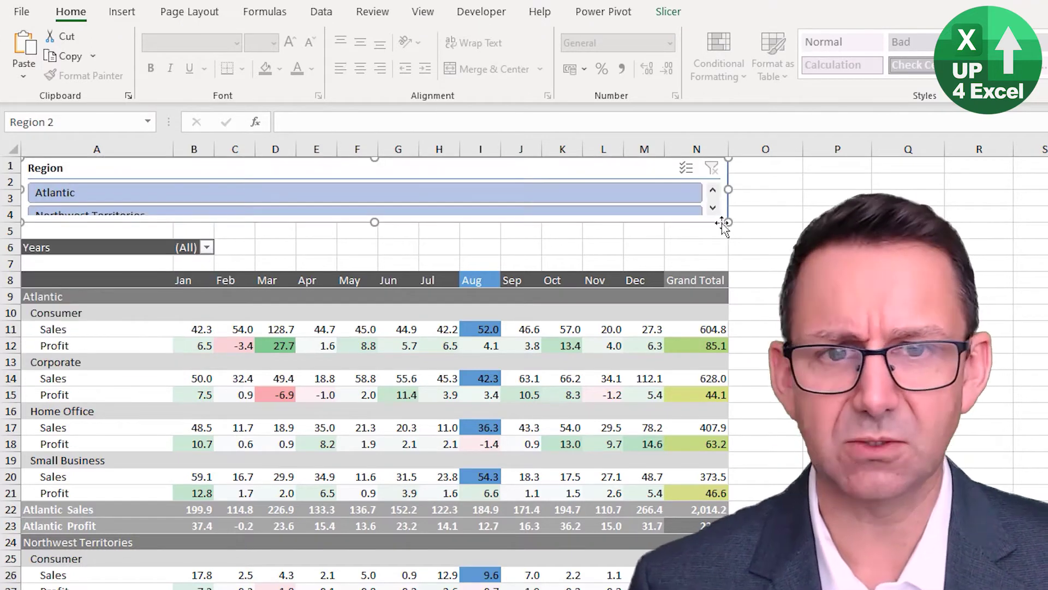
pyautogui.moveTo(374, 222); pyautogui.dragTo(370, 238)
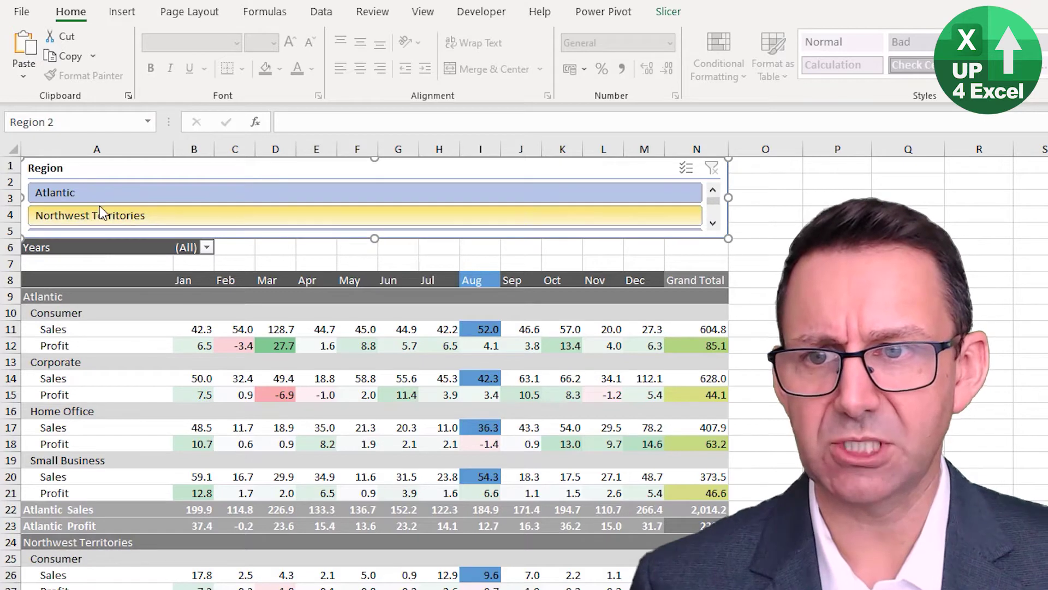
pyautogui.click(428, 244)
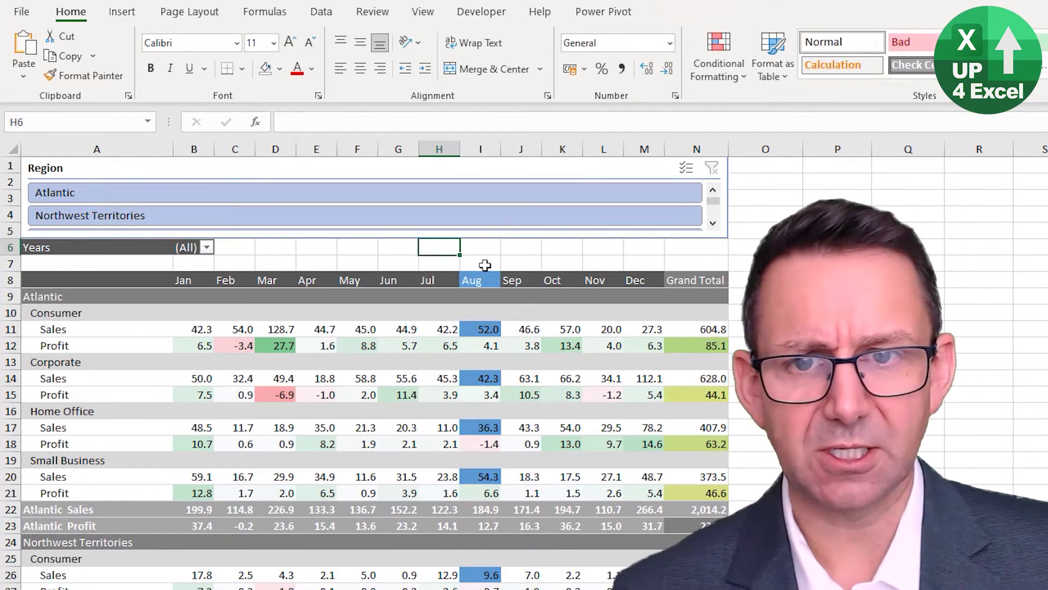
pyautogui.hotkey('shift', 'space')
pyautogui.hotkey('ctrl', 'shift', '=')
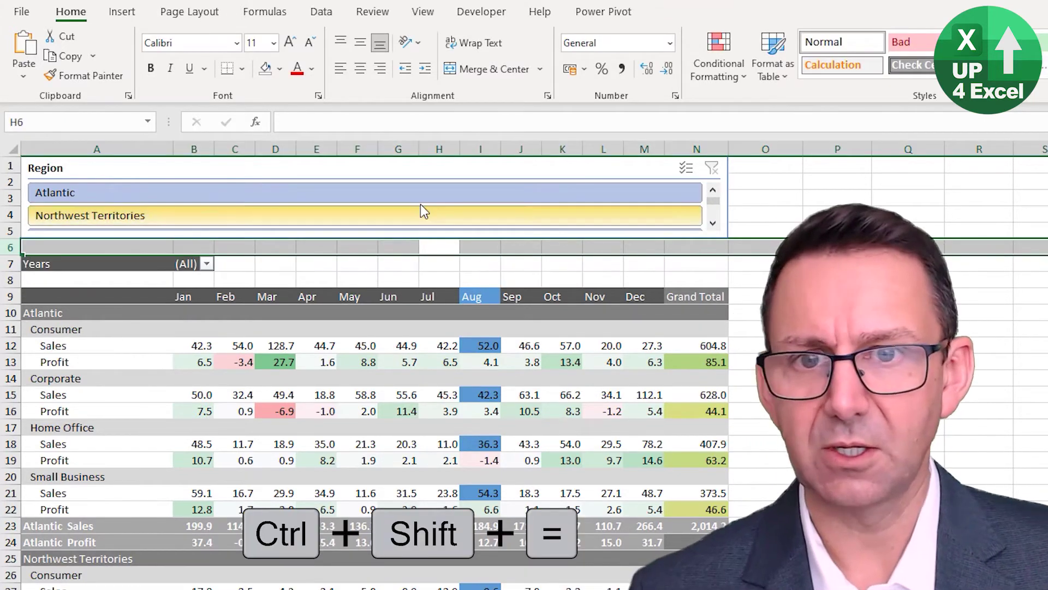
pyautogui.click(418, 175)
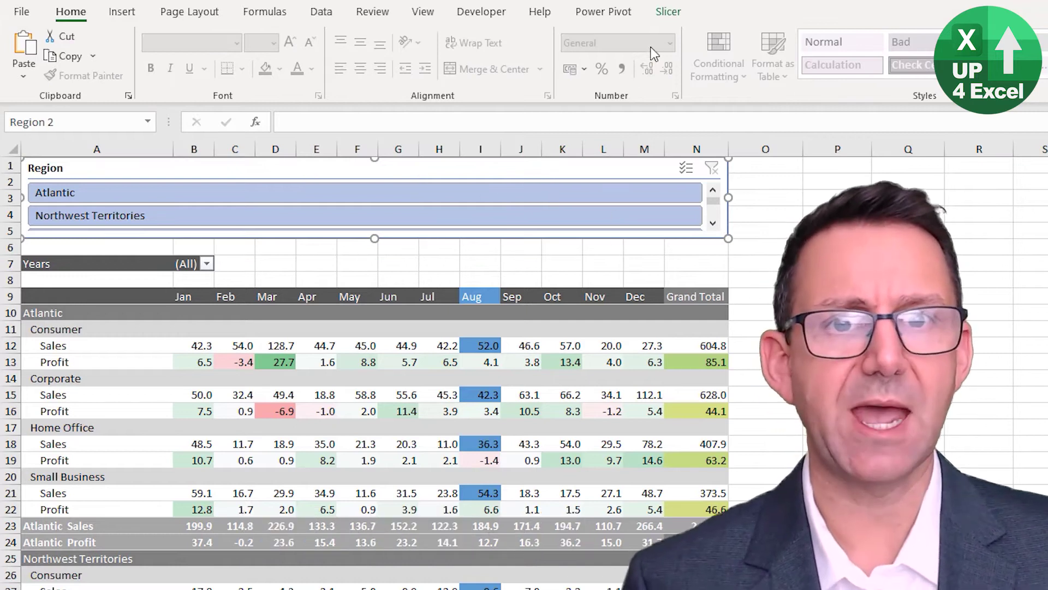
# Set the Region slicer to 4 button columns.
pyautogui.click(667, 14)
pyautogui.click(890, 32)
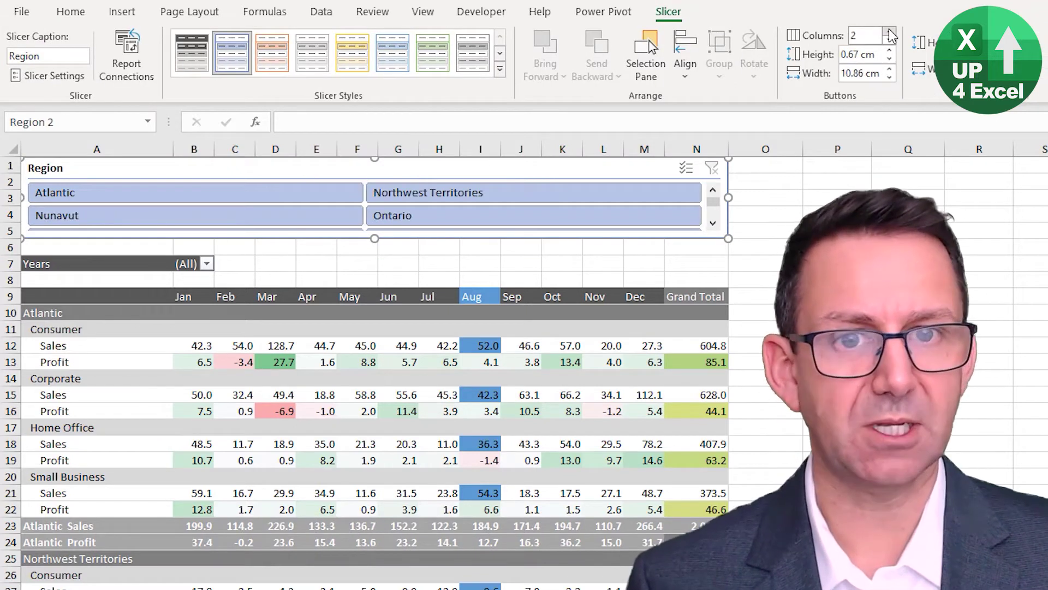
pyautogui.click(889, 31)
pyautogui.click(890, 32)
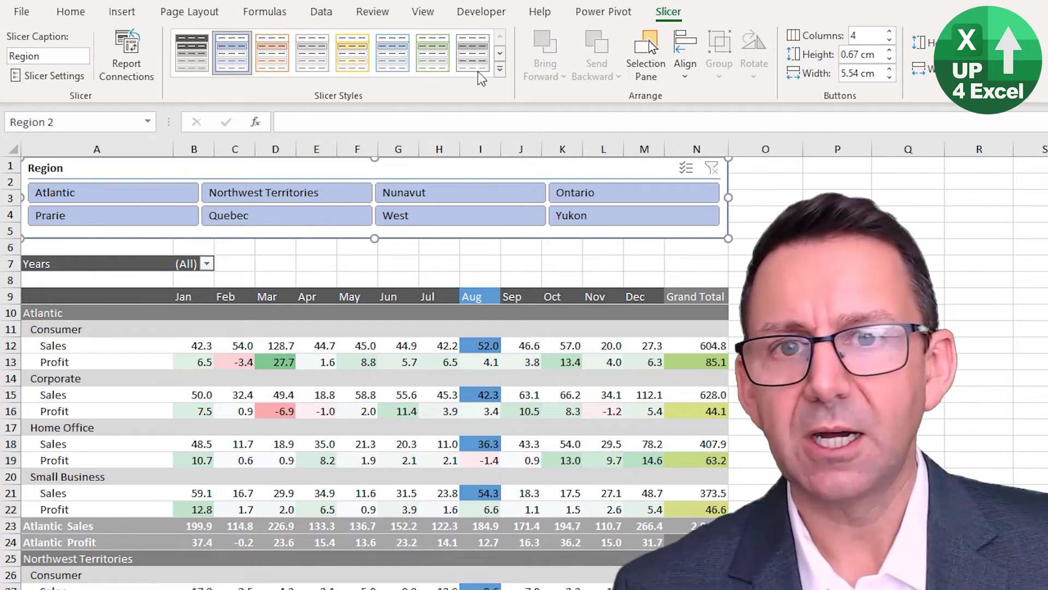
# Apply the grey dark slicer style from the Slicer Styles gallery.
pyautogui.click(498, 73)
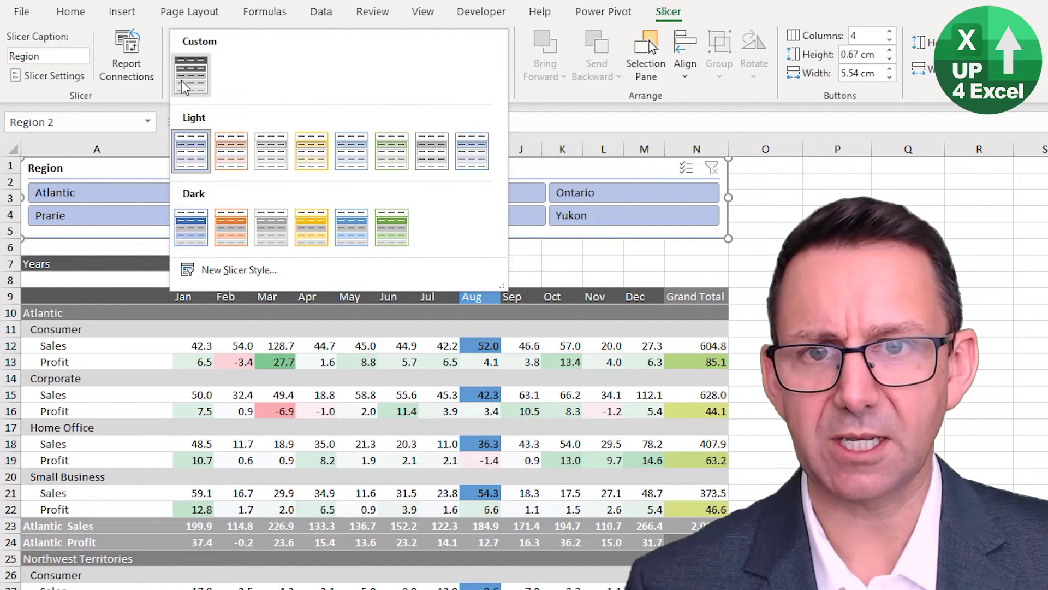
pyautogui.click(276, 233)
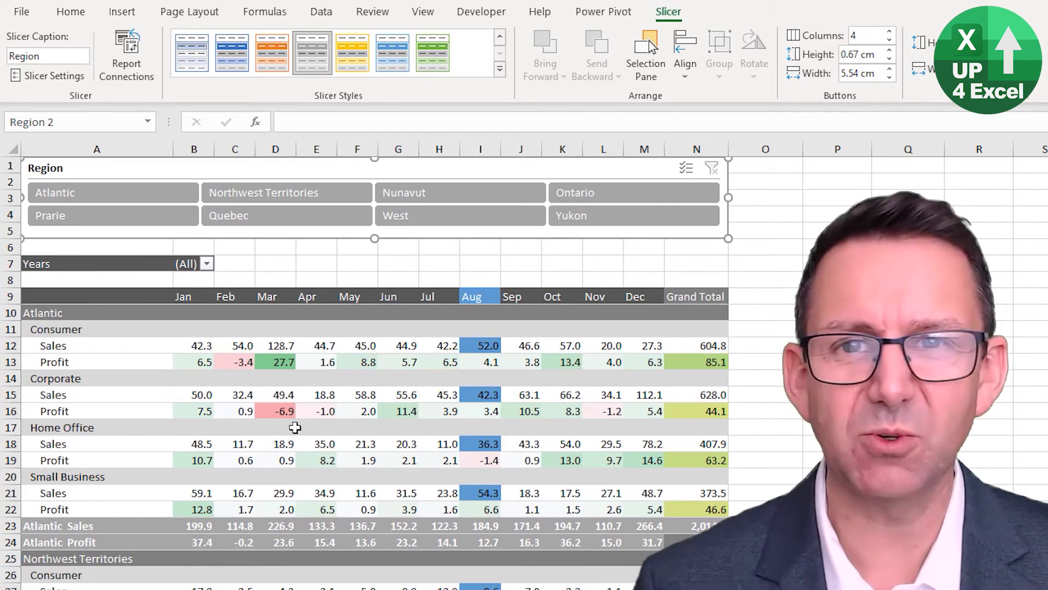
pyautogui.rightClick(311, 59)
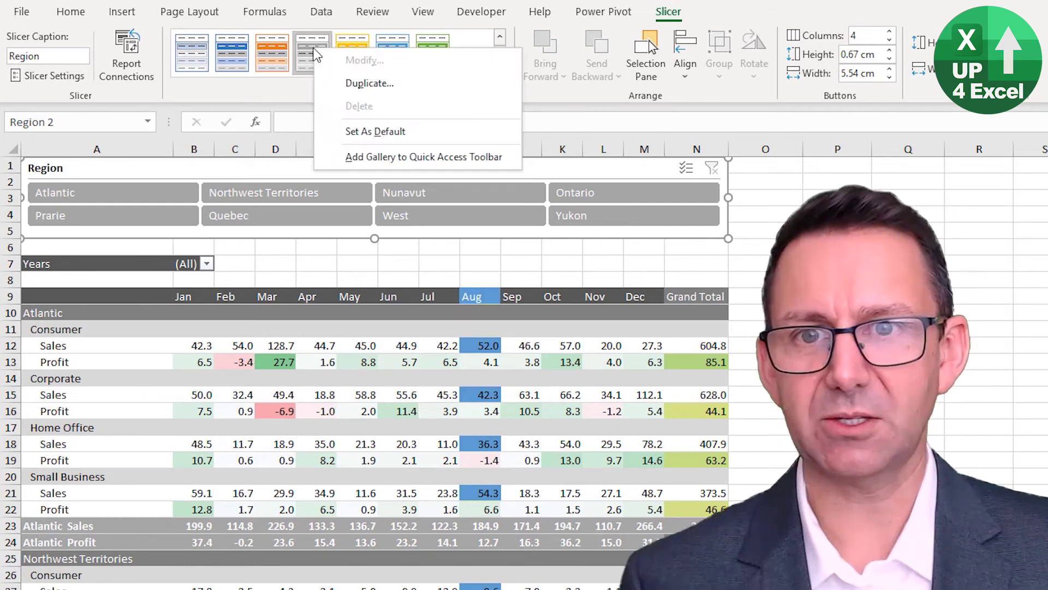
# Duplicate the slicer style and give its header a dark grey fill with light text.
pyautogui.click(393, 88)
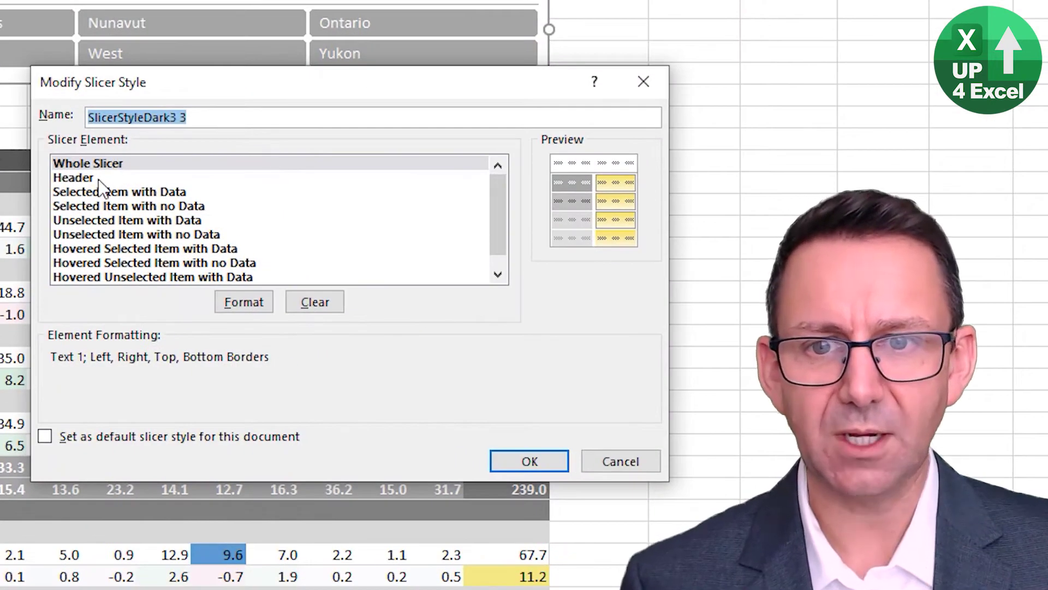
pyautogui.click(76, 178)
pyautogui.click(240, 302)
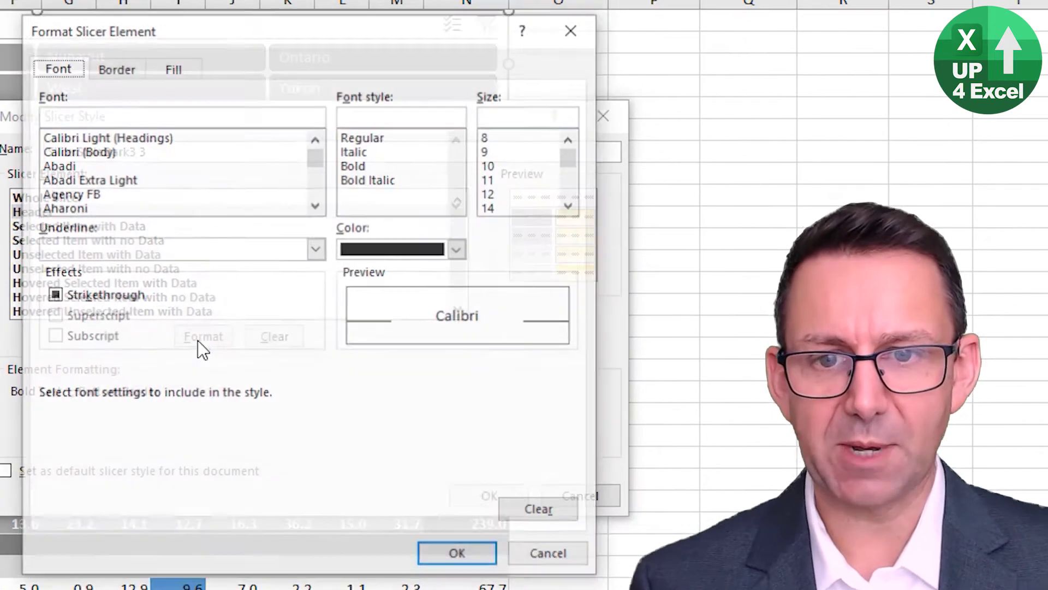
pyautogui.click(173, 68)
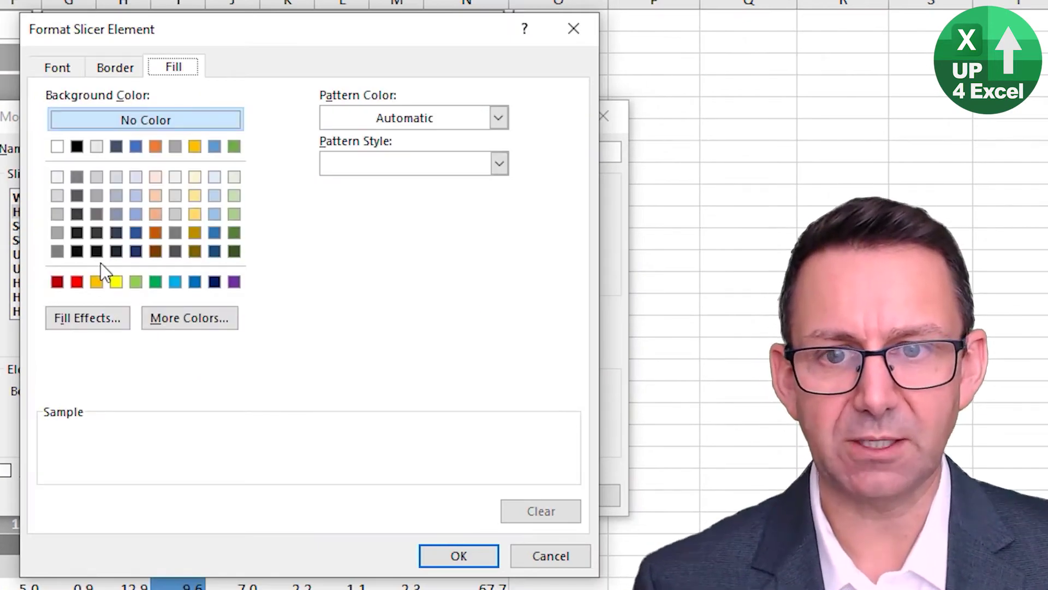
pyautogui.click(77, 194)
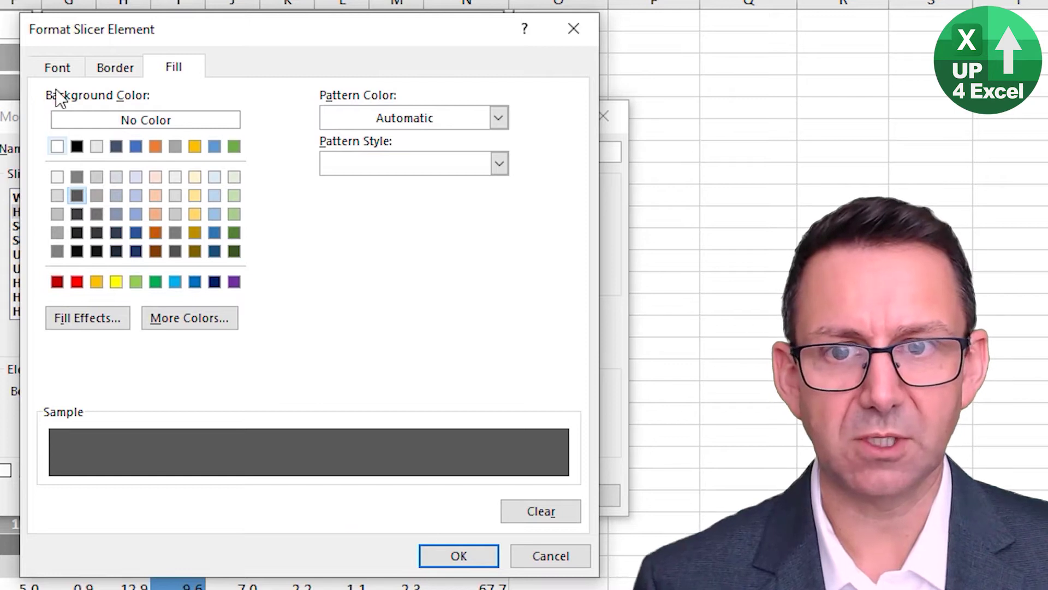
pyautogui.click(56, 67)
pyautogui.click(460, 247)
pyautogui.click(350, 333)
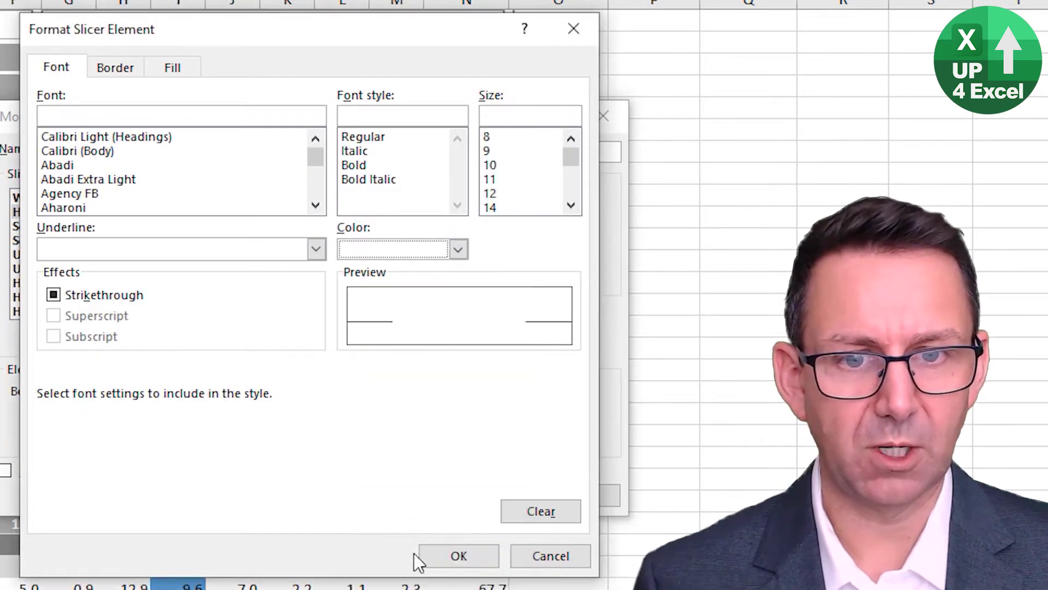
pyautogui.click(458, 555)
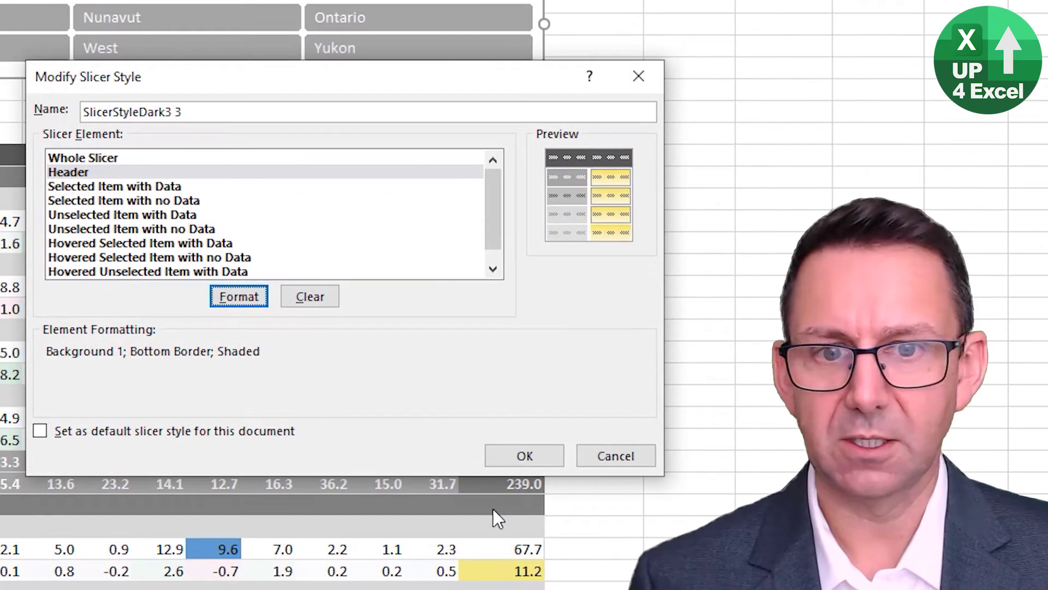
# Give Selected Item with Data a light grey fill and white text, then save the style.
pyautogui.click(170, 188)
pyautogui.click(239, 297)
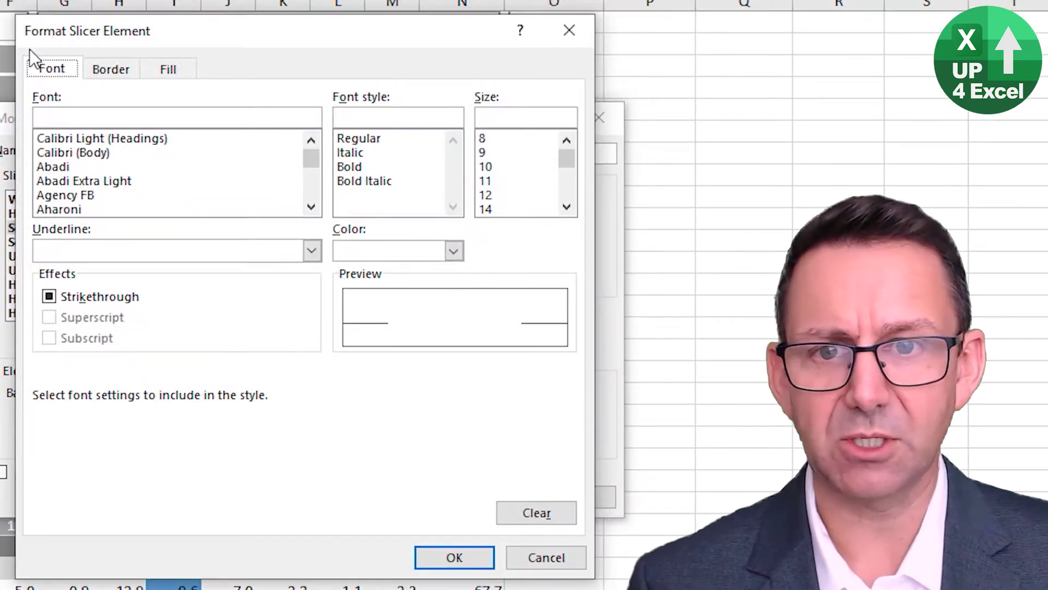
pyautogui.click(166, 70)
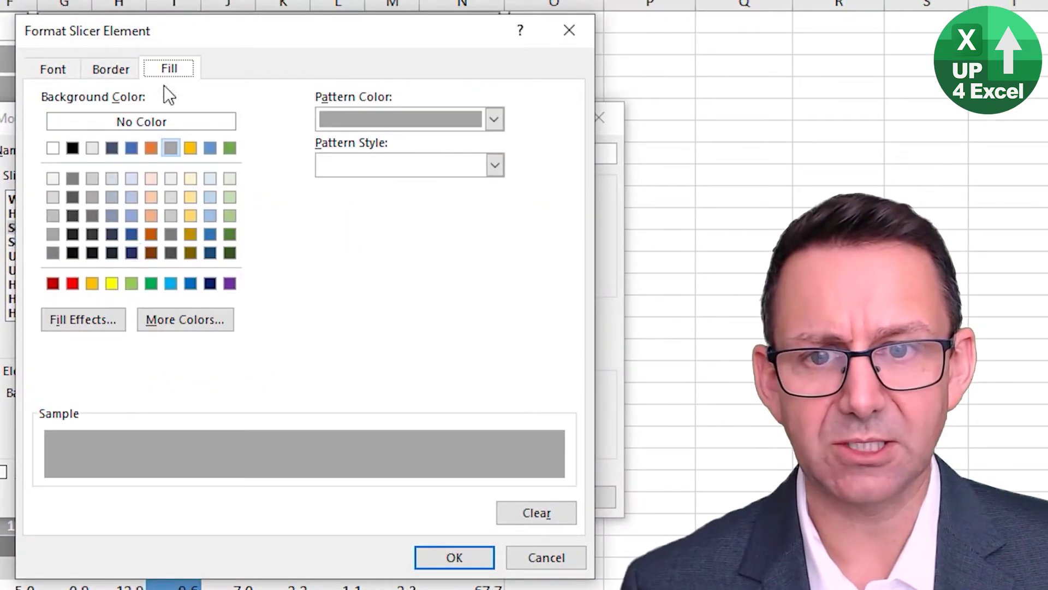
pyautogui.click(77, 197)
pyautogui.click(73, 181)
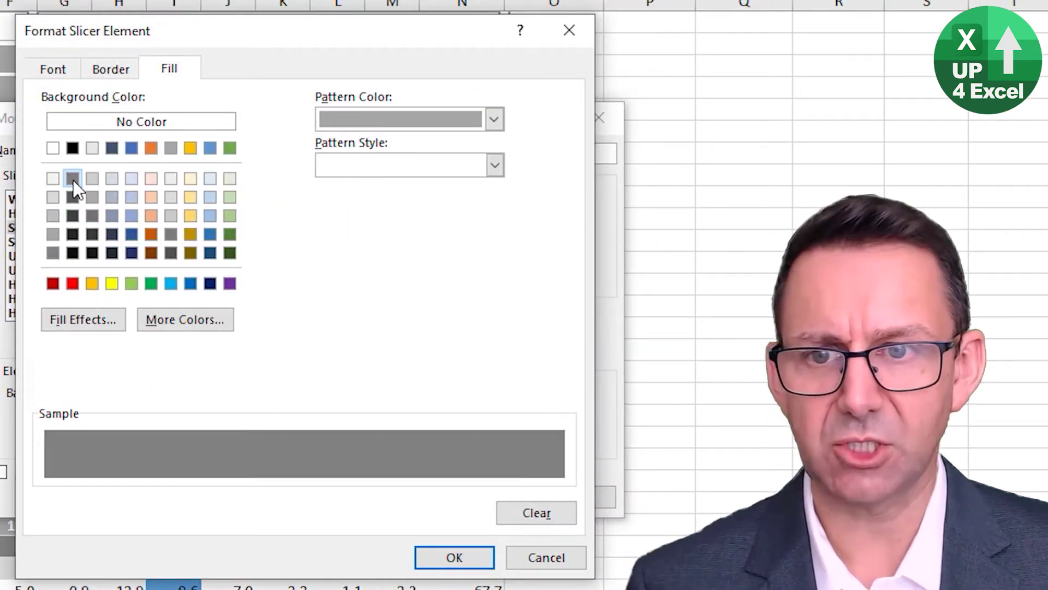
pyautogui.click(57, 70)
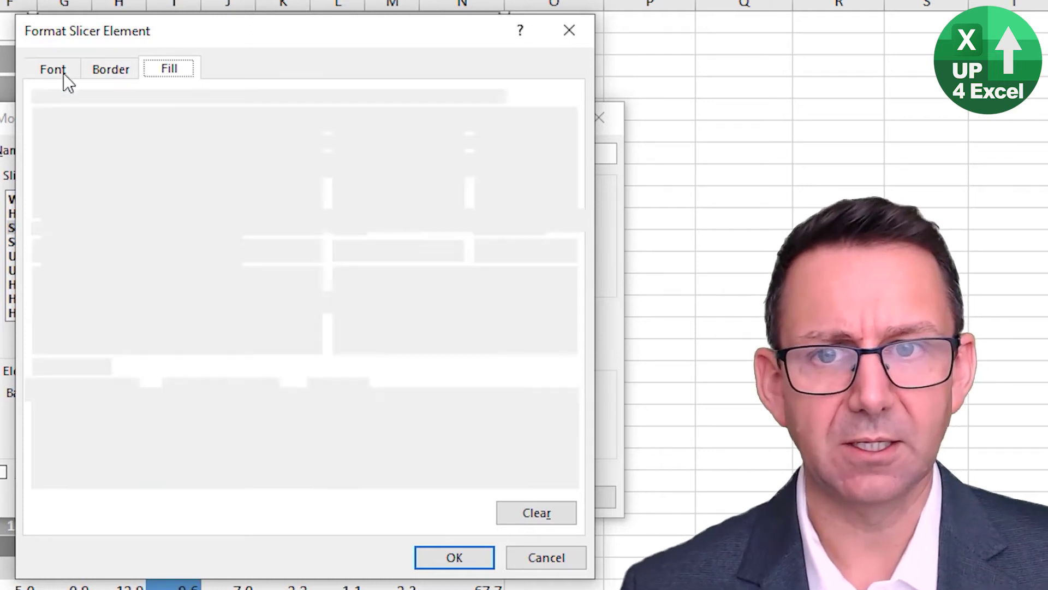
pyautogui.click(454, 251)
pyautogui.click(344, 339)
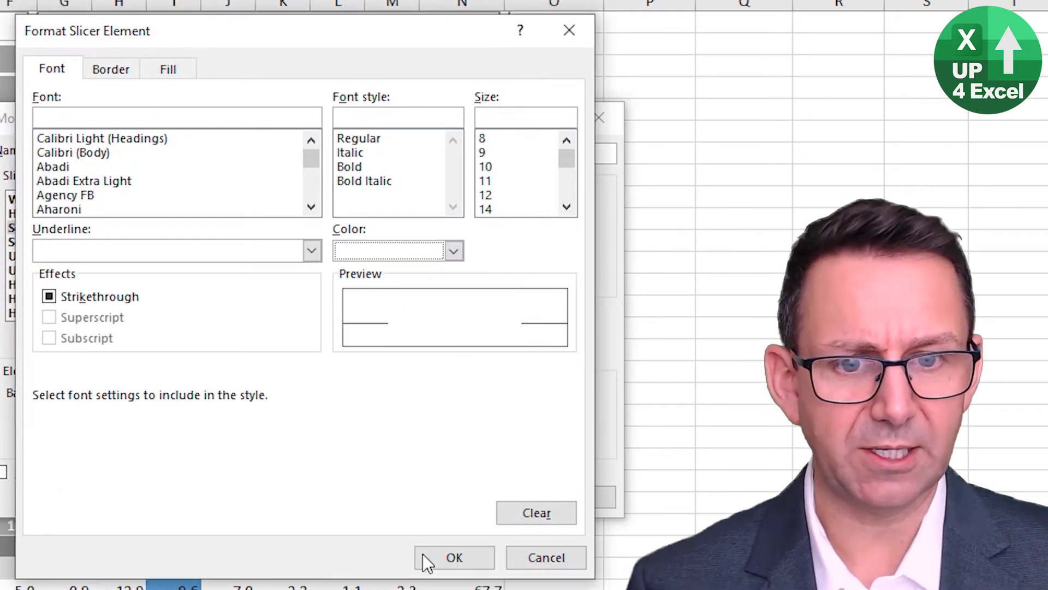
pyautogui.click(437, 557)
pyautogui.click(532, 462)
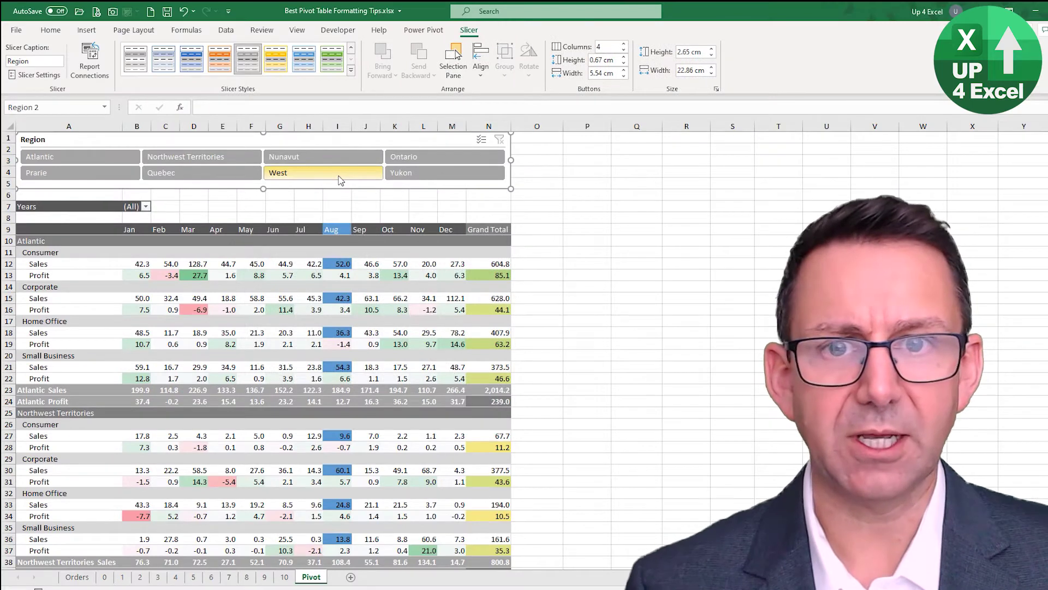
# Apply the custom dark style to the Region slicer and filter by one region.
pyautogui.click(351, 70)
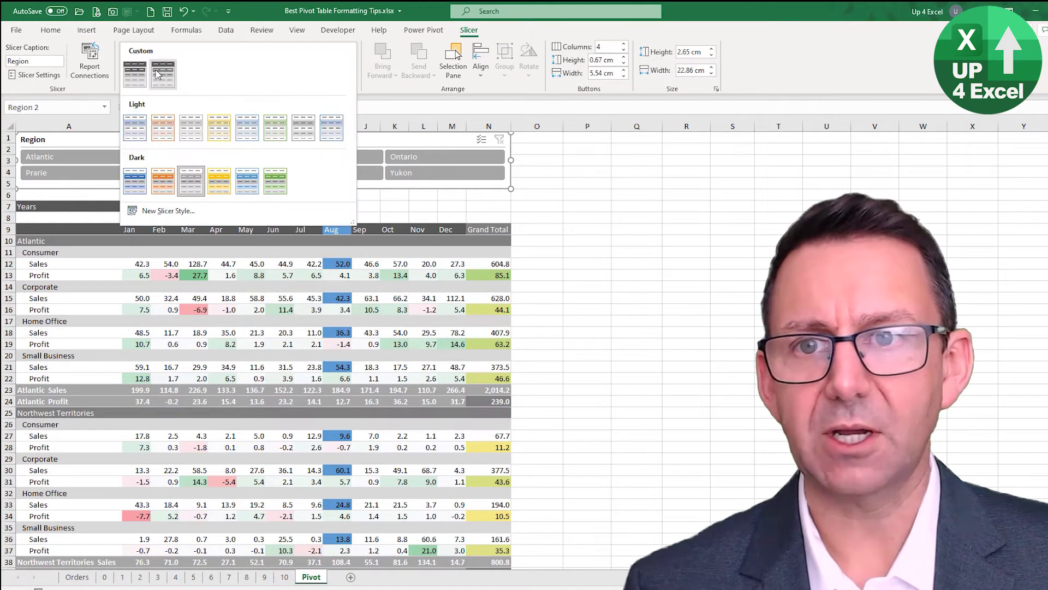
pyautogui.click(169, 75)
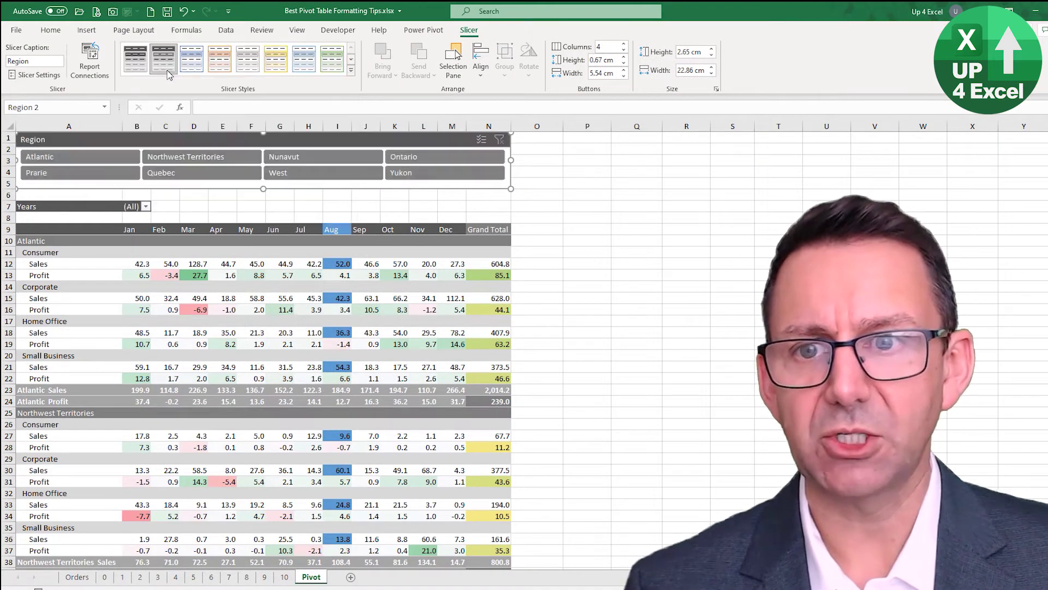
pyautogui.click(210, 159)
pyautogui.click(98, 160)
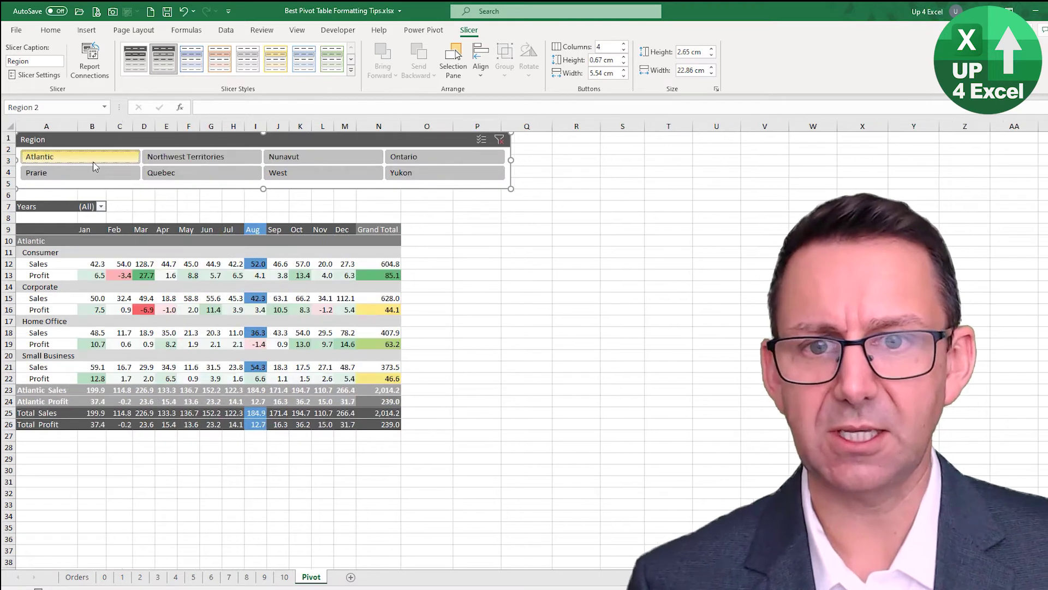
pyautogui.click(183, 158)
pyautogui.click(332, 158)
pyautogui.click(426, 160)
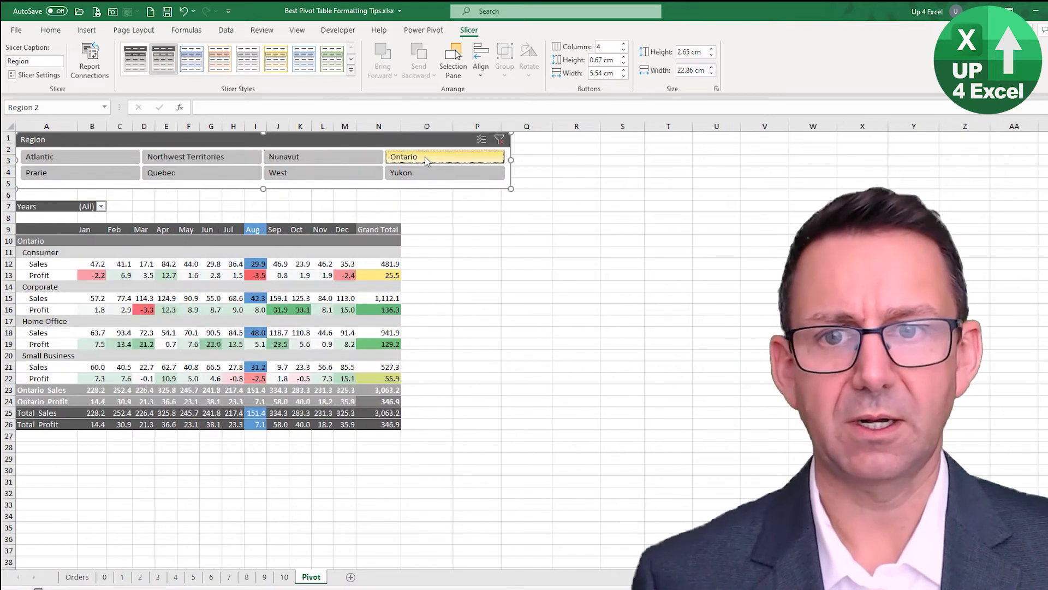
pyautogui.click(327, 174)
pyautogui.click(202, 173)
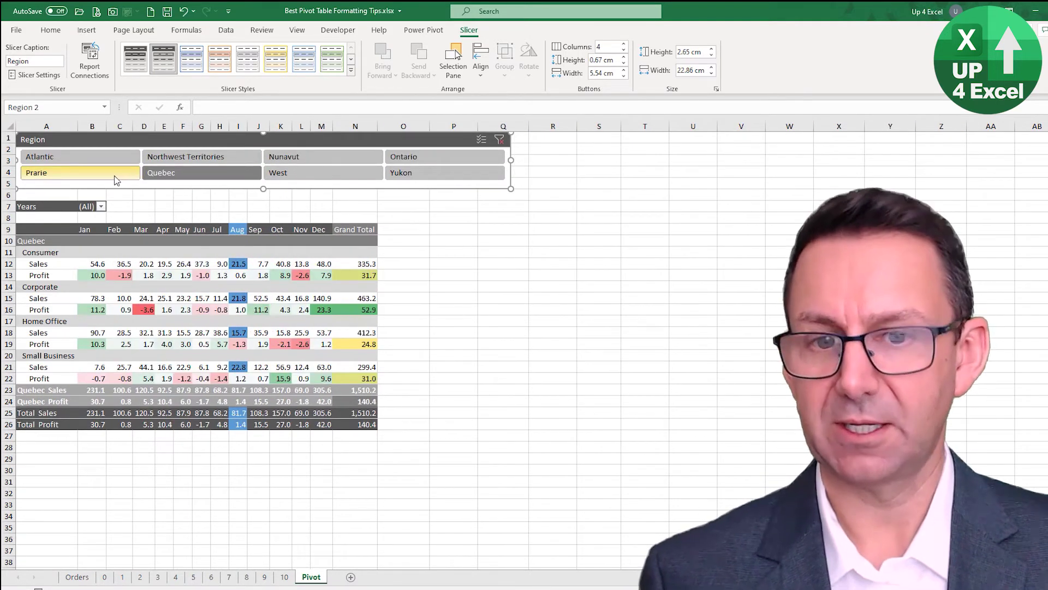
pyautogui.click(116, 181)
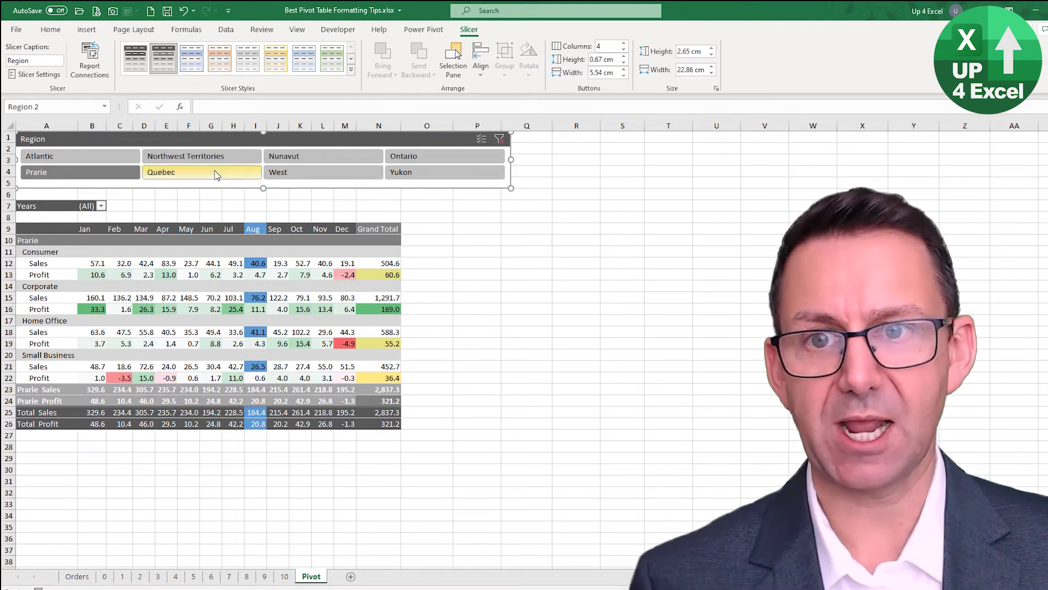
pyautogui.click(126, 157)
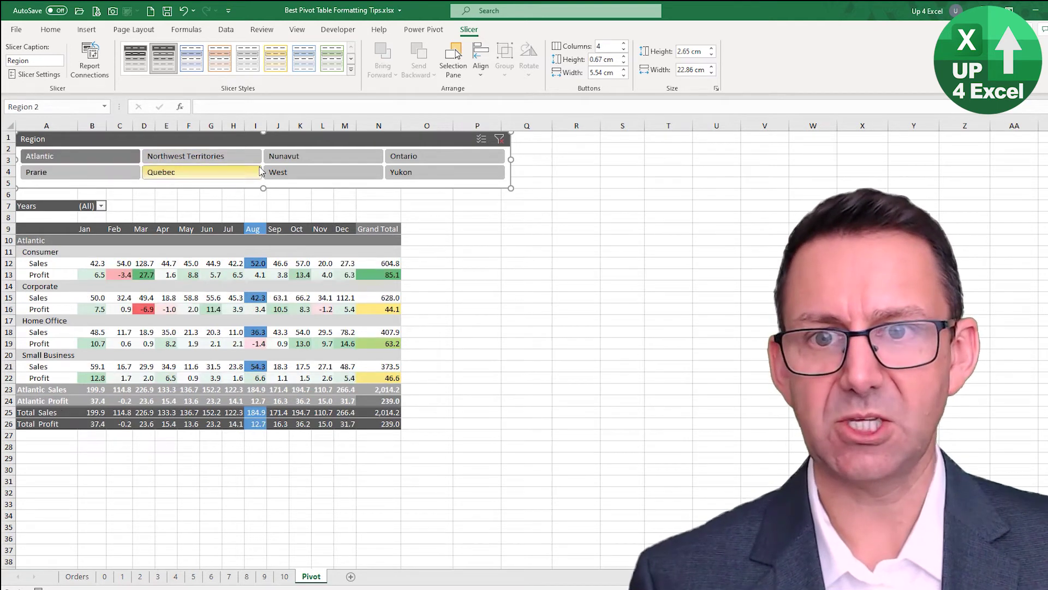
pyautogui.click(294, 158)
pyautogui.click(180, 158)
pyautogui.click(136, 160)
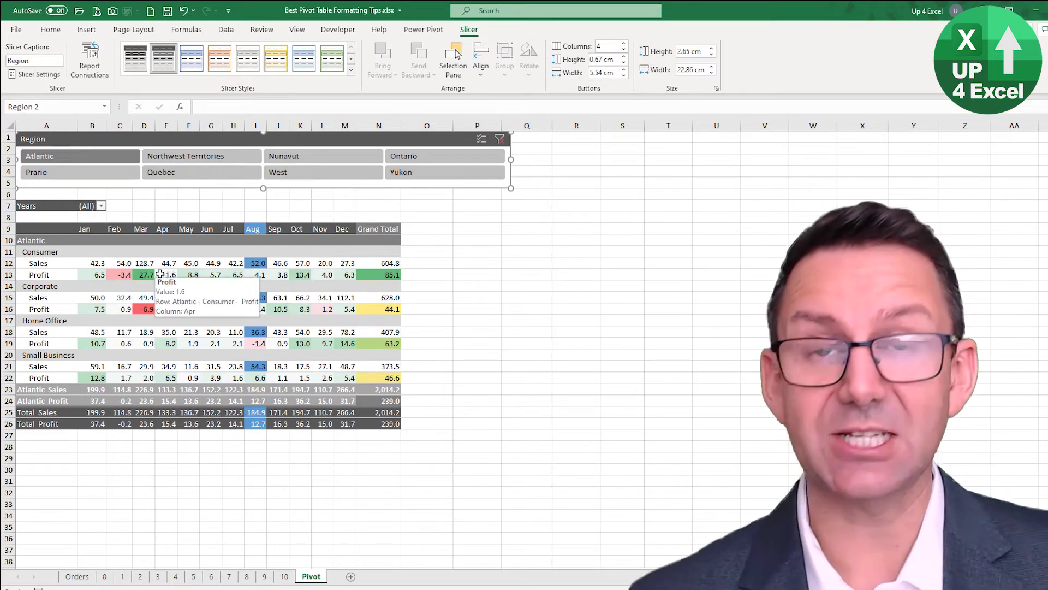
pyautogui.click(500, 139)
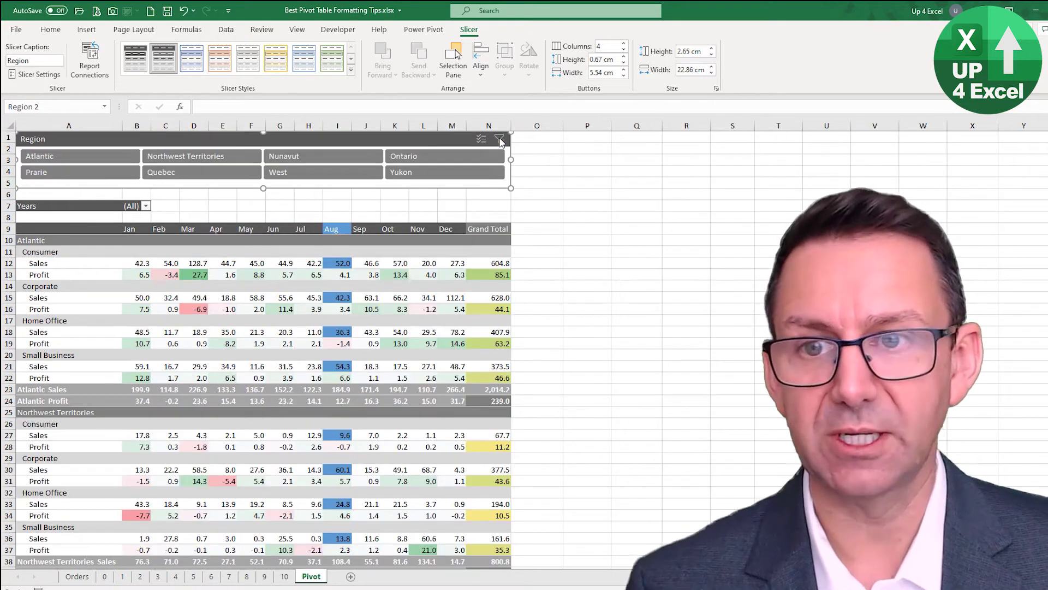
pyautogui.click(288, 380)
# Turn off 'Autofit column widths on update' in the pivot's PivotTable Options.
pyautogui.moveTo(137, 126); pyautogui.dragTo(501, 127)
pyautogui.click(143, 263)
pyautogui.rightClick(147, 264)
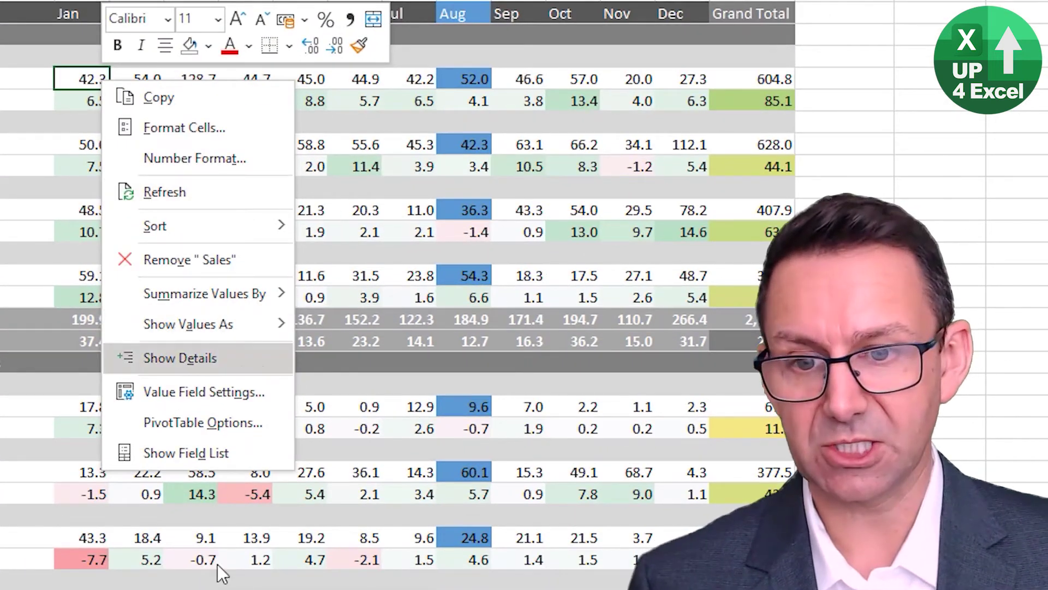
pyautogui.click(220, 452)
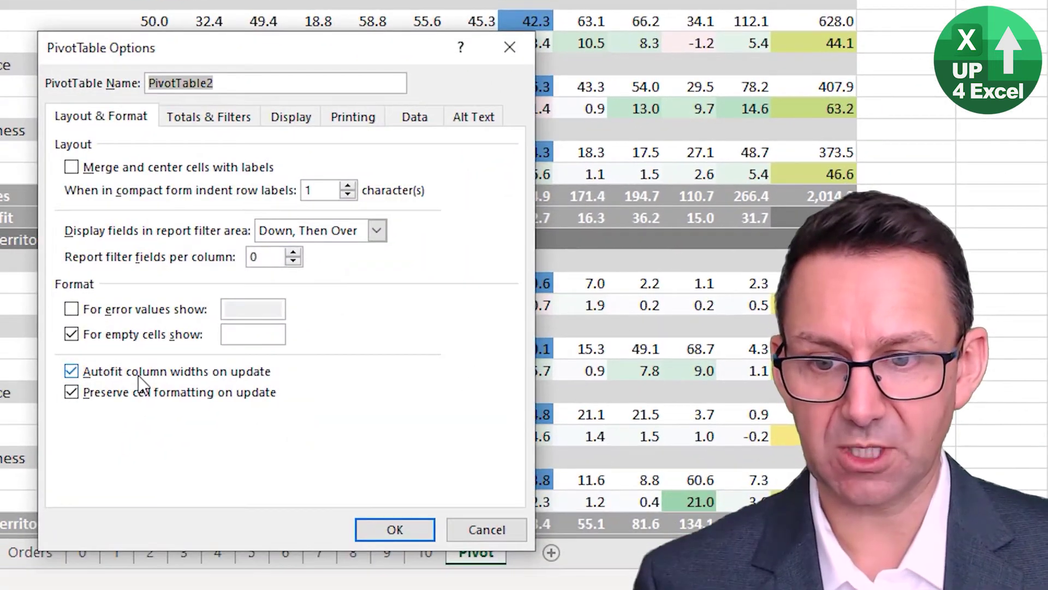
pyautogui.click(139, 376)
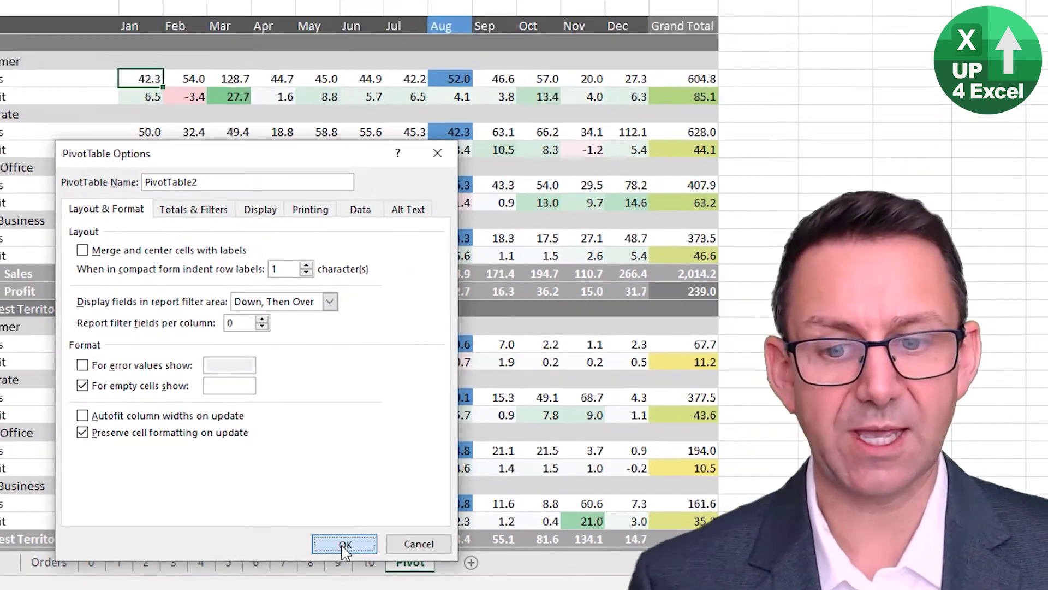
pyautogui.click(394, 529)
pyautogui.click(107, 159)
# Filter through Northwest Territories, Nunavut, Ontario, West, Yukon, Quebec and Prarie in turn.
pyautogui.click(190, 161)
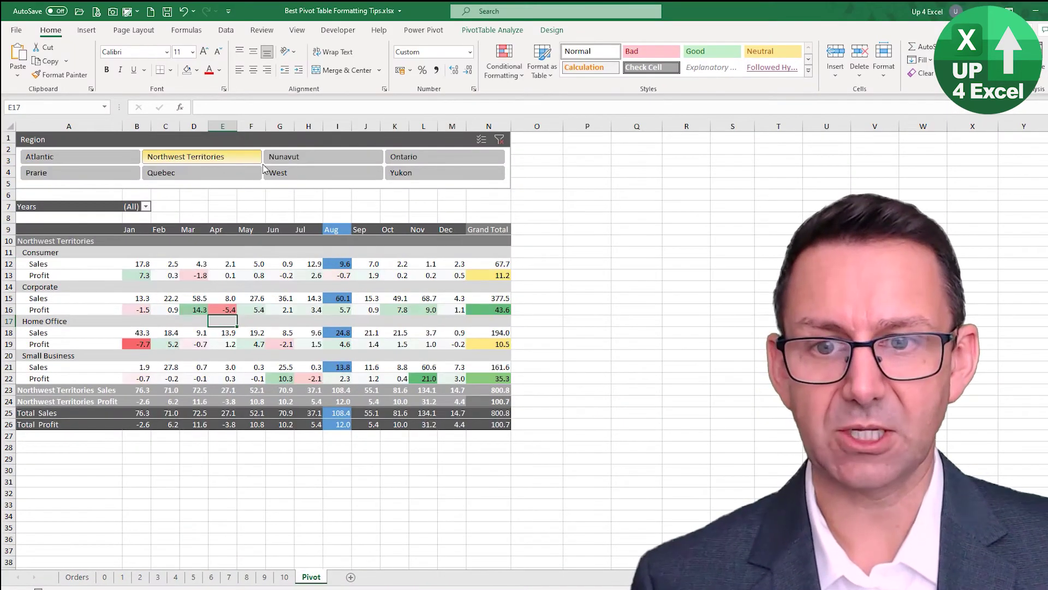
pyautogui.click(307, 159)
pyautogui.click(424, 158)
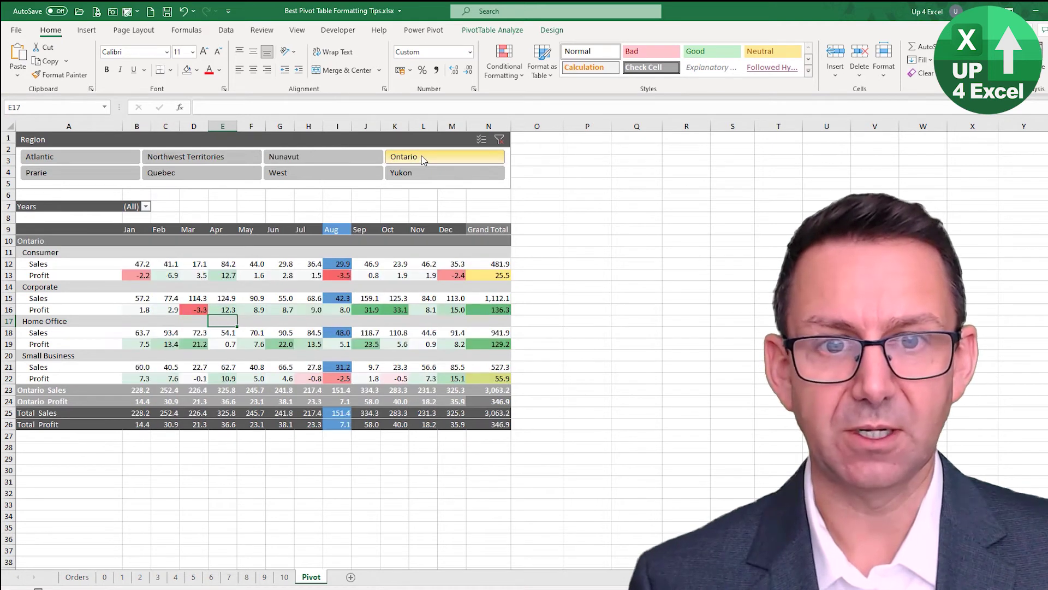
pyautogui.click(307, 172)
pyautogui.click(422, 174)
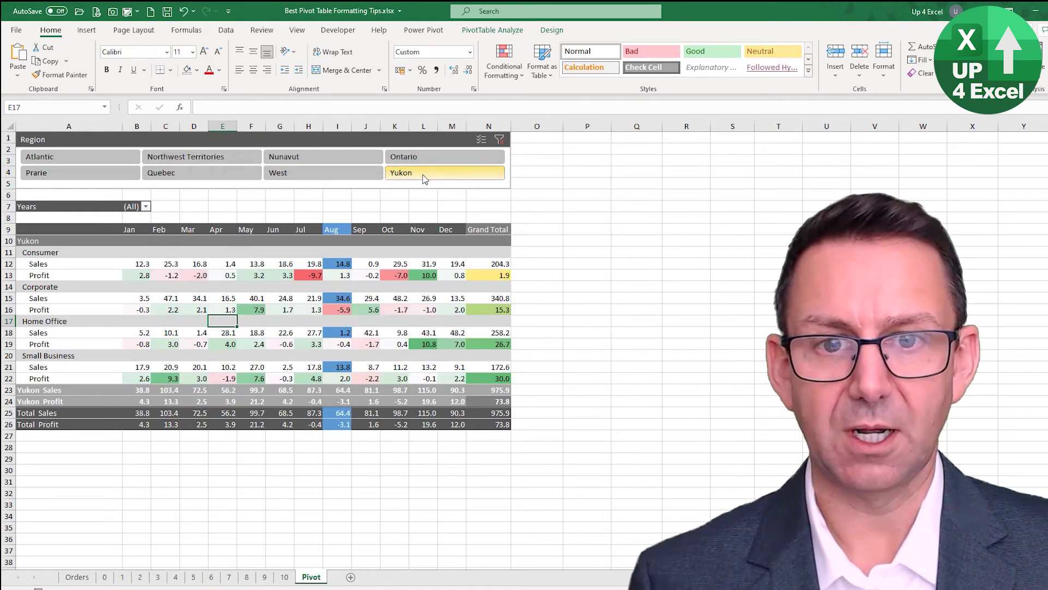
pyautogui.click(233, 175)
pyautogui.click(106, 174)
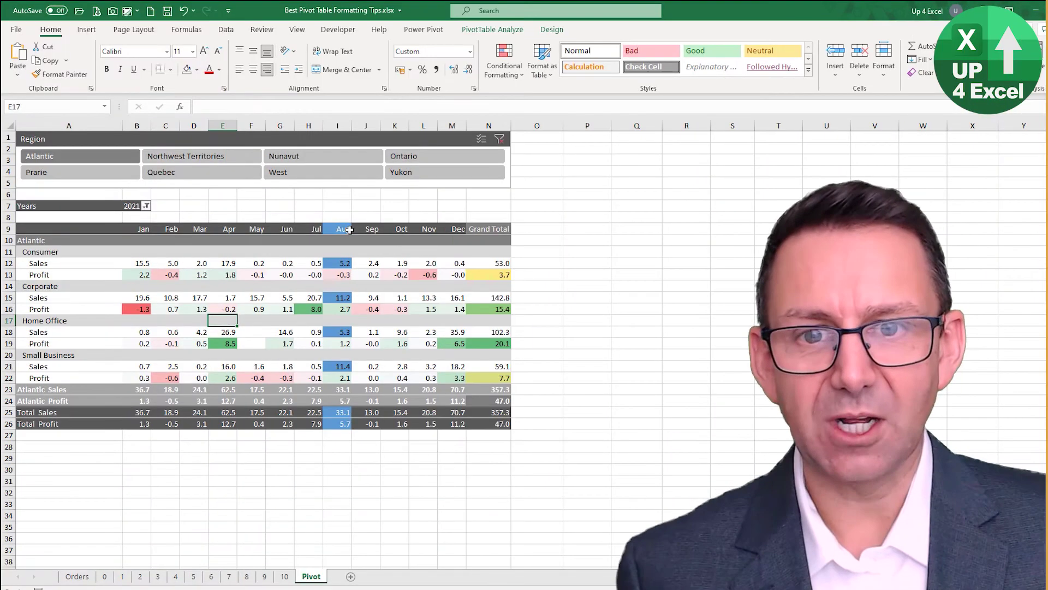
# Set the pivot's Aug column to No Fill.
pyautogui.click(335, 221)
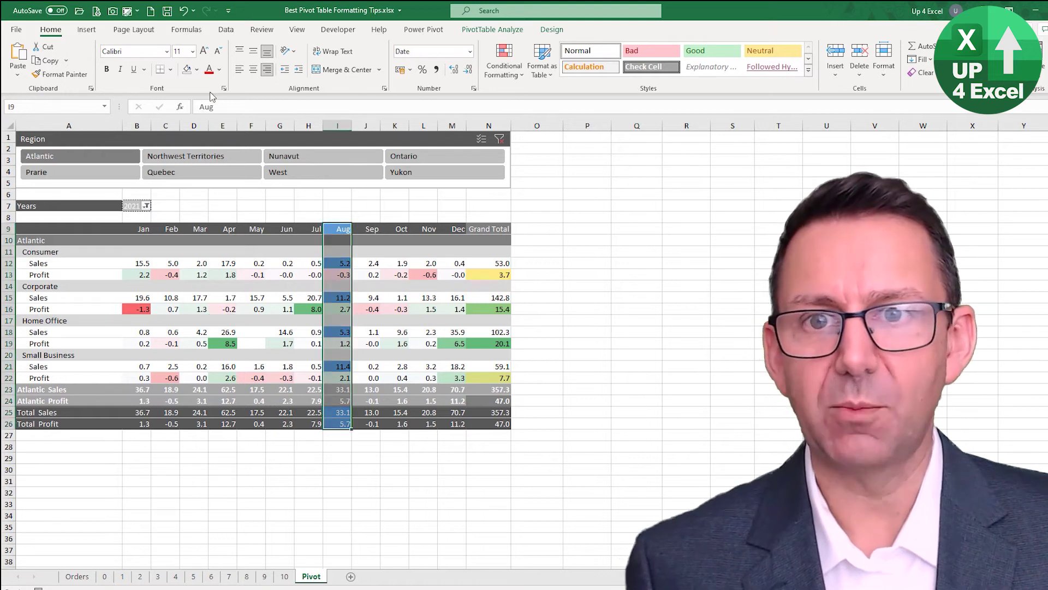
pyautogui.click(197, 70)
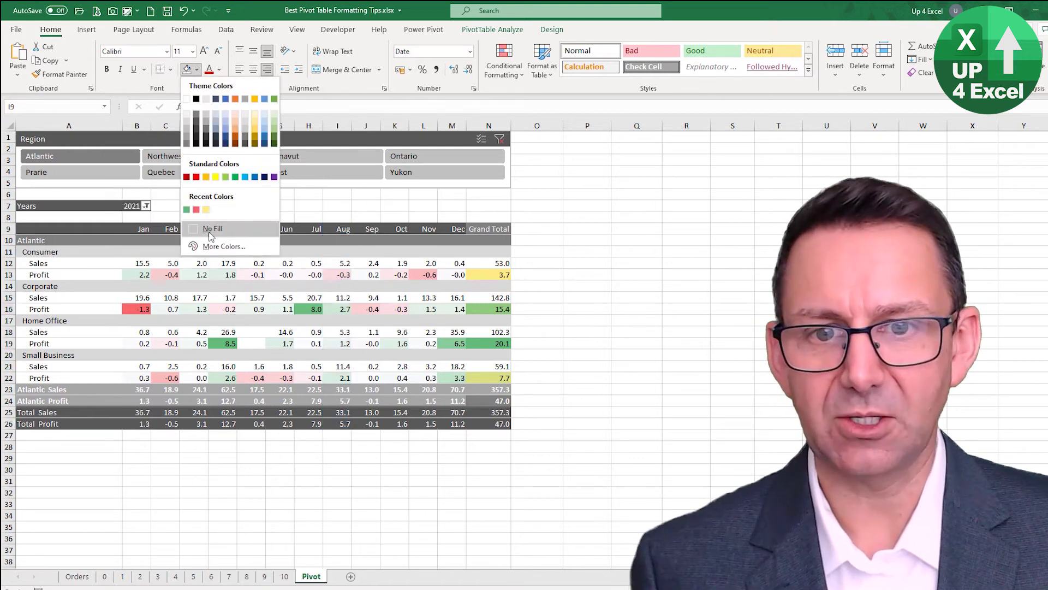
pyautogui.click(210, 229)
pyautogui.click(223, 309)
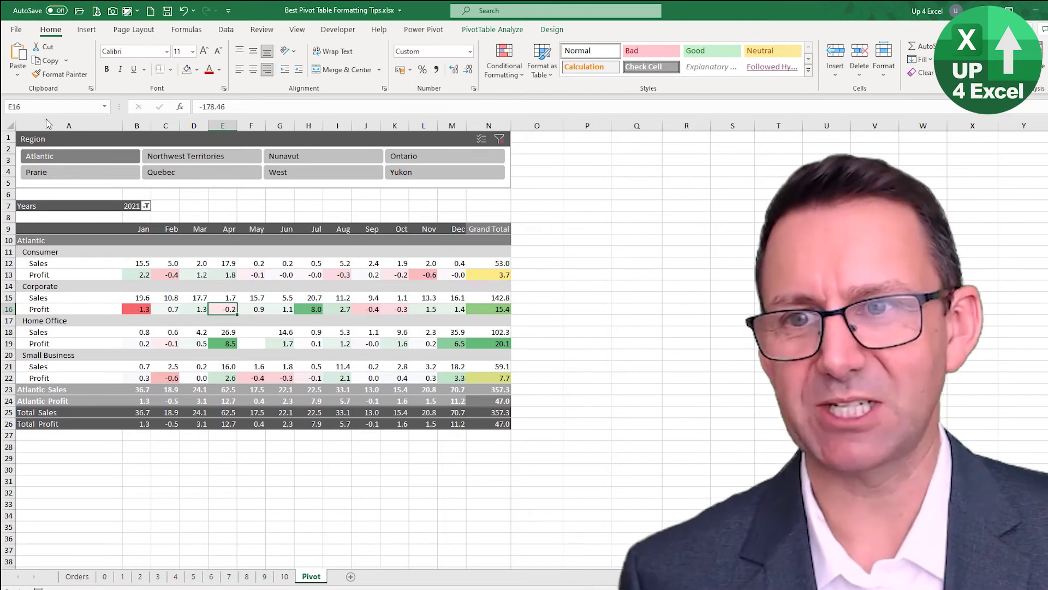
# Insert a narrow margin column A and a blank top row before the pivot.
pyautogui.click(48, 125)
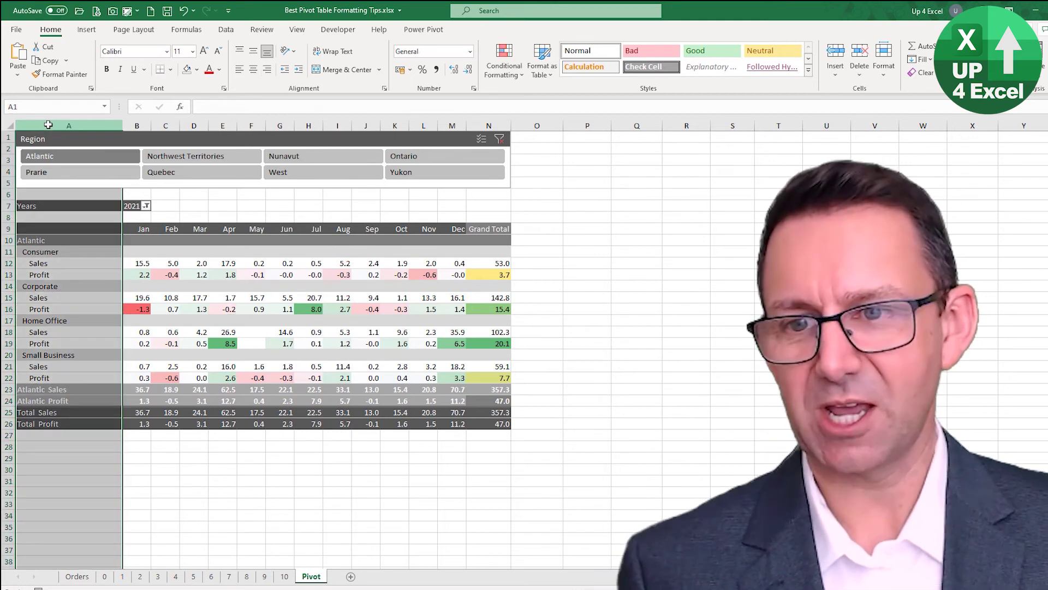
pyautogui.rightClick(49, 125)
pyautogui.click(82, 235)
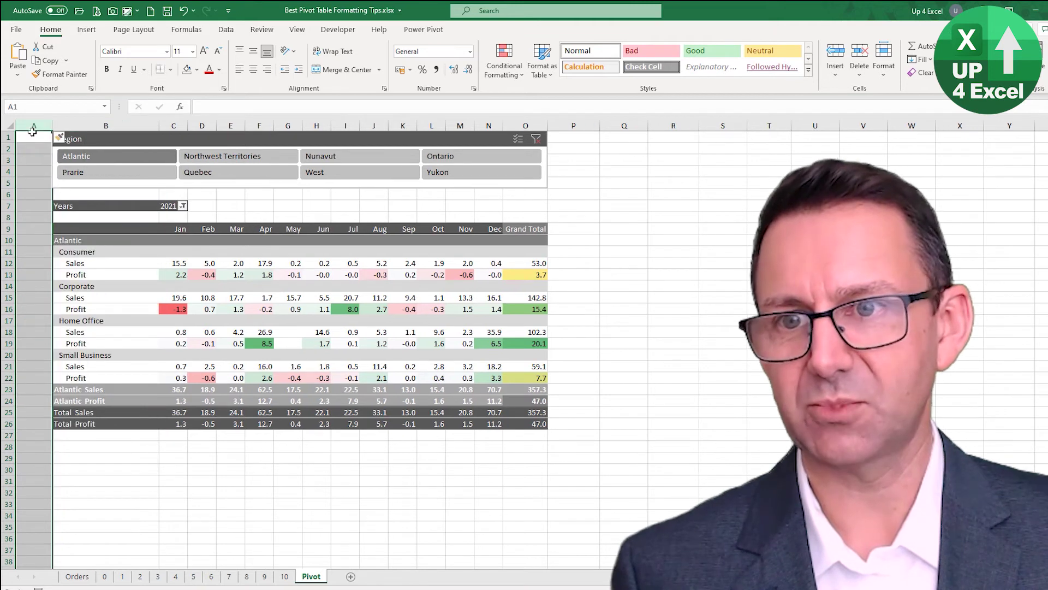
pyautogui.moveTo(52, 125); pyautogui.dragTo(29, 136)
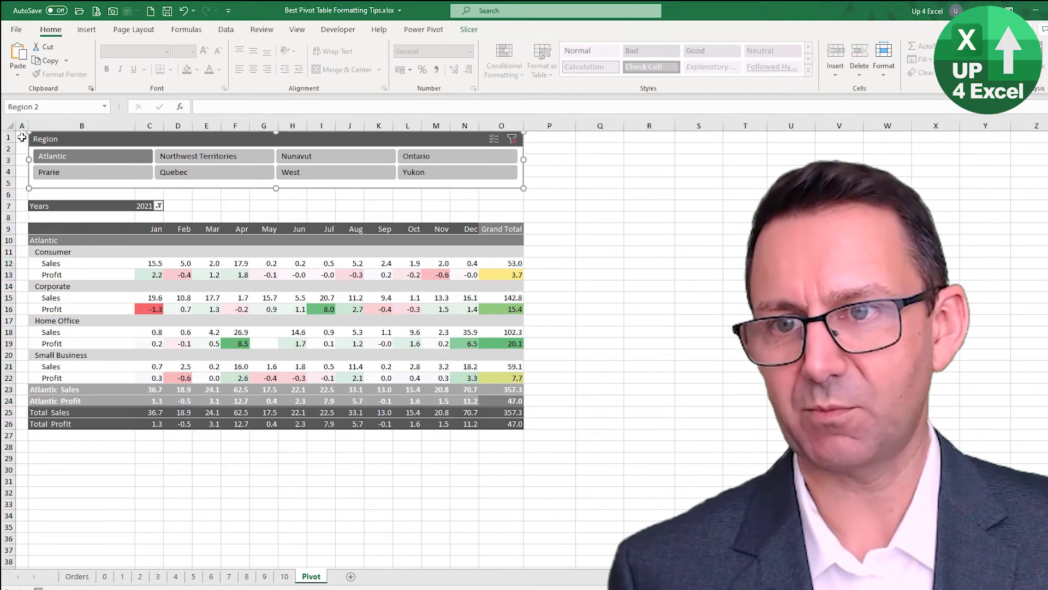
pyautogui.click(23, 137)
pyautogui.hotkey('shift', 'space')
pyautogui.hotkey('ctrl', 'shift', '=')
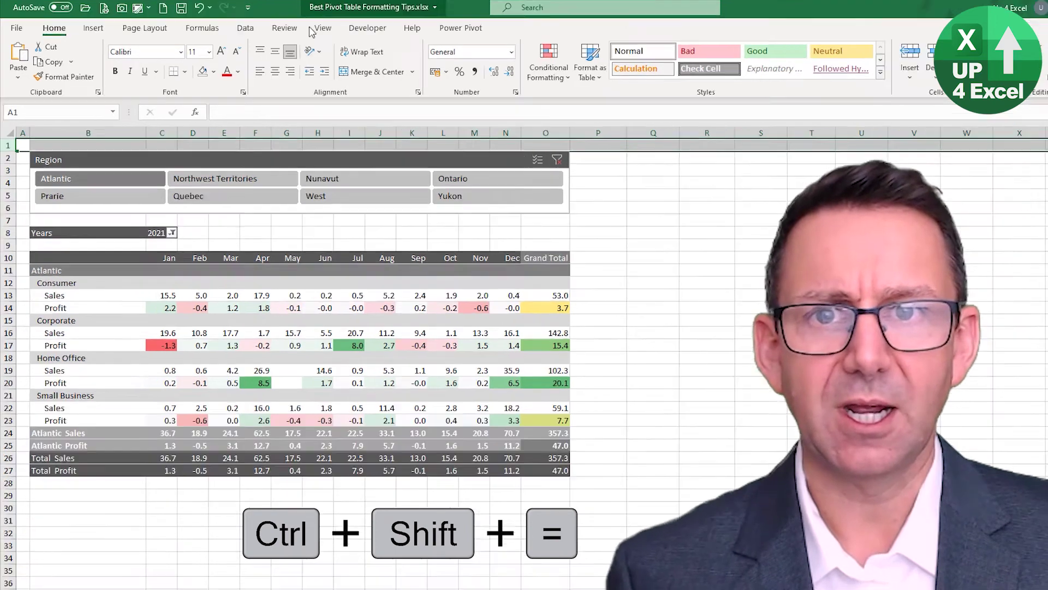
# Hide gridlines and headings on the View tab, toggling the formula bar off and on.
pyautogui.click(297, 30)
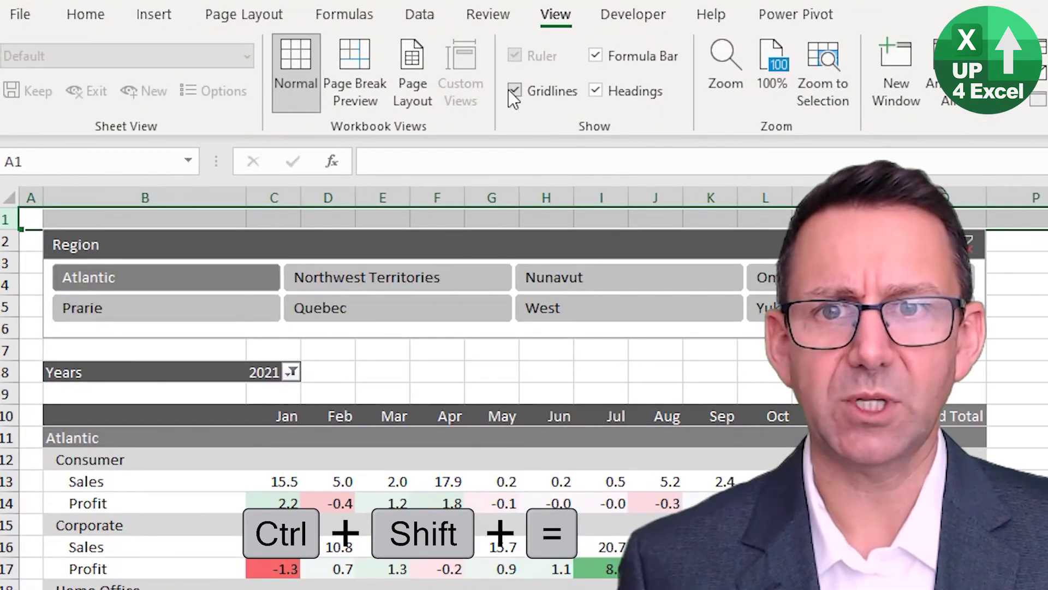
pyautogui.click(514, 90)
pyautogui.click(598, 91)
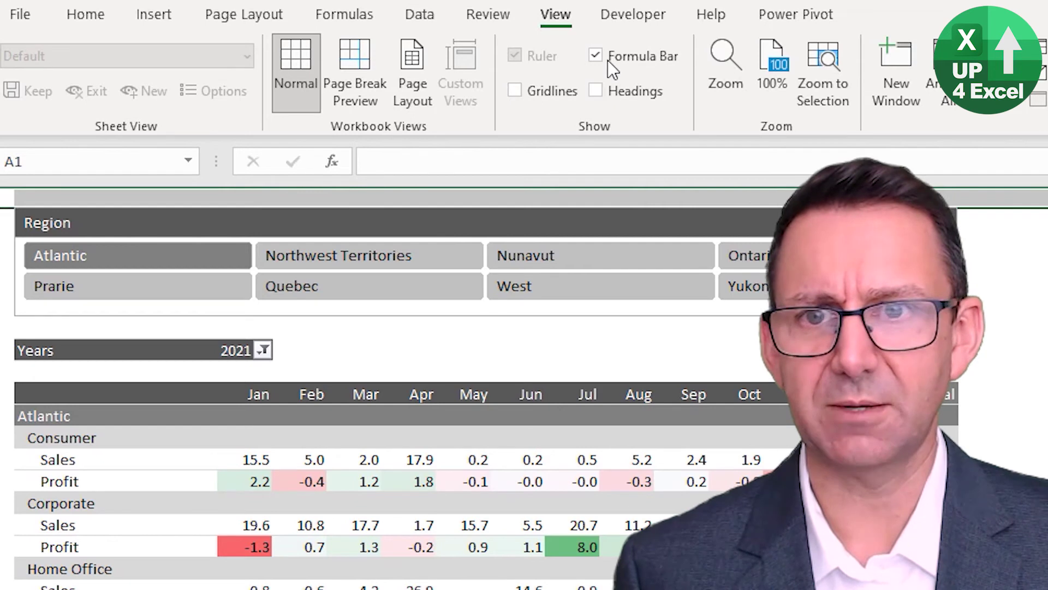
pyautogui.click(596, 55)
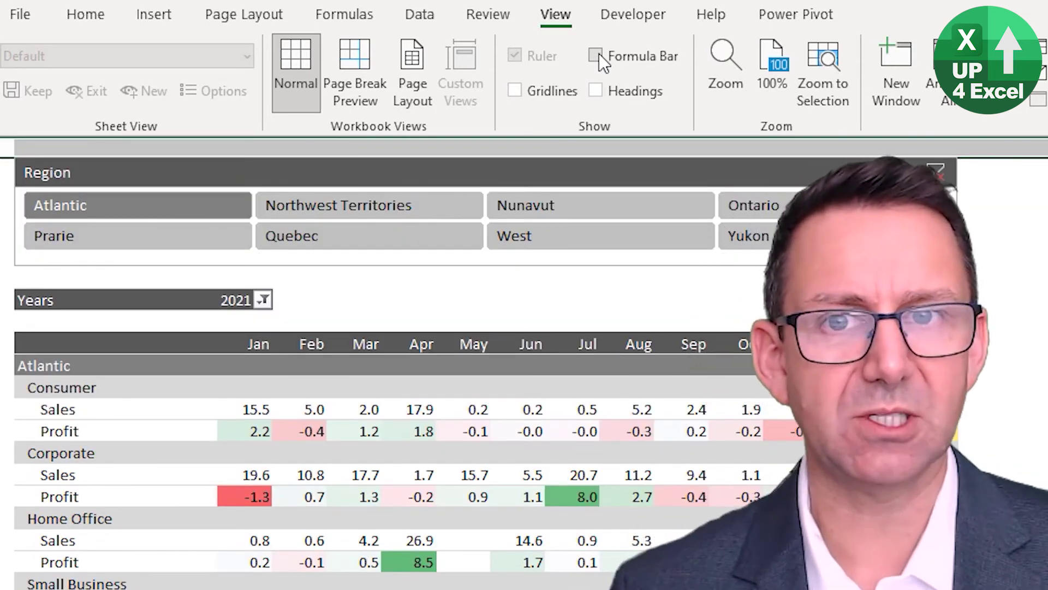
pyautogui.click(596, 55)
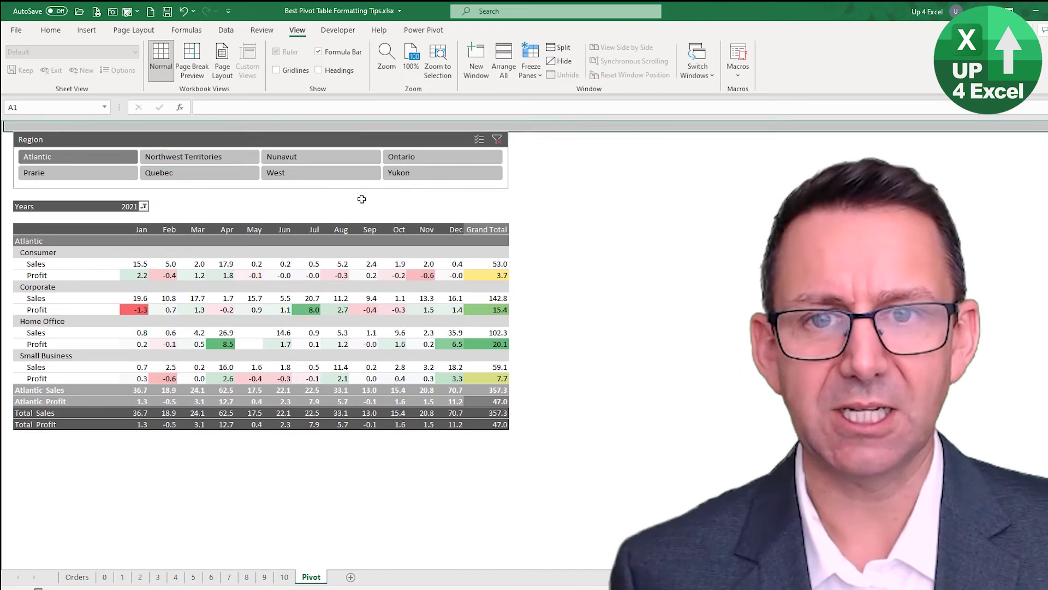
# Select an empty cell away from the pivot to leave a clean dashboard view.
pyautogui.click(682, 278)
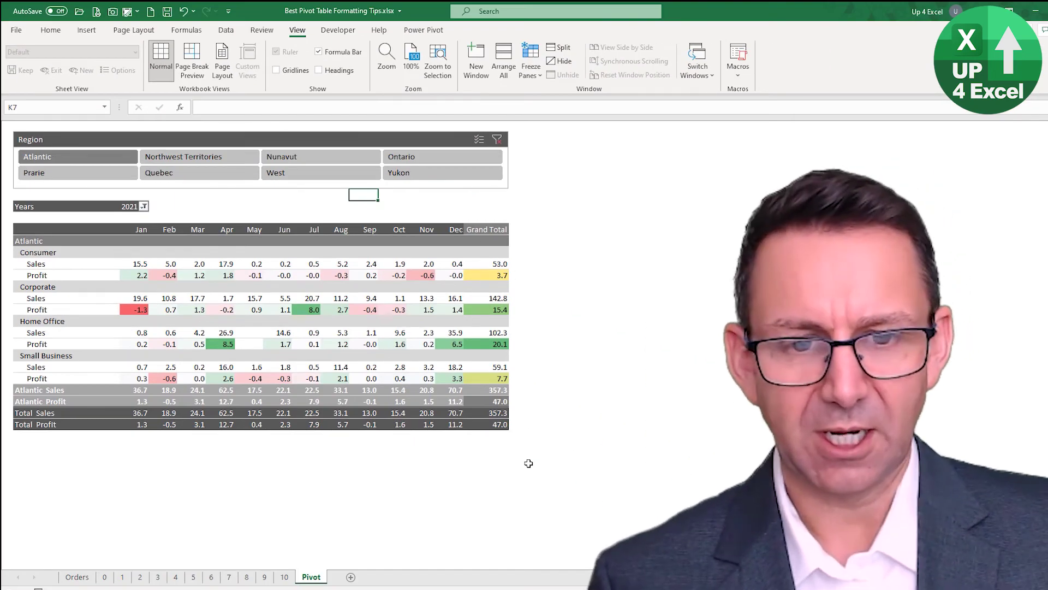